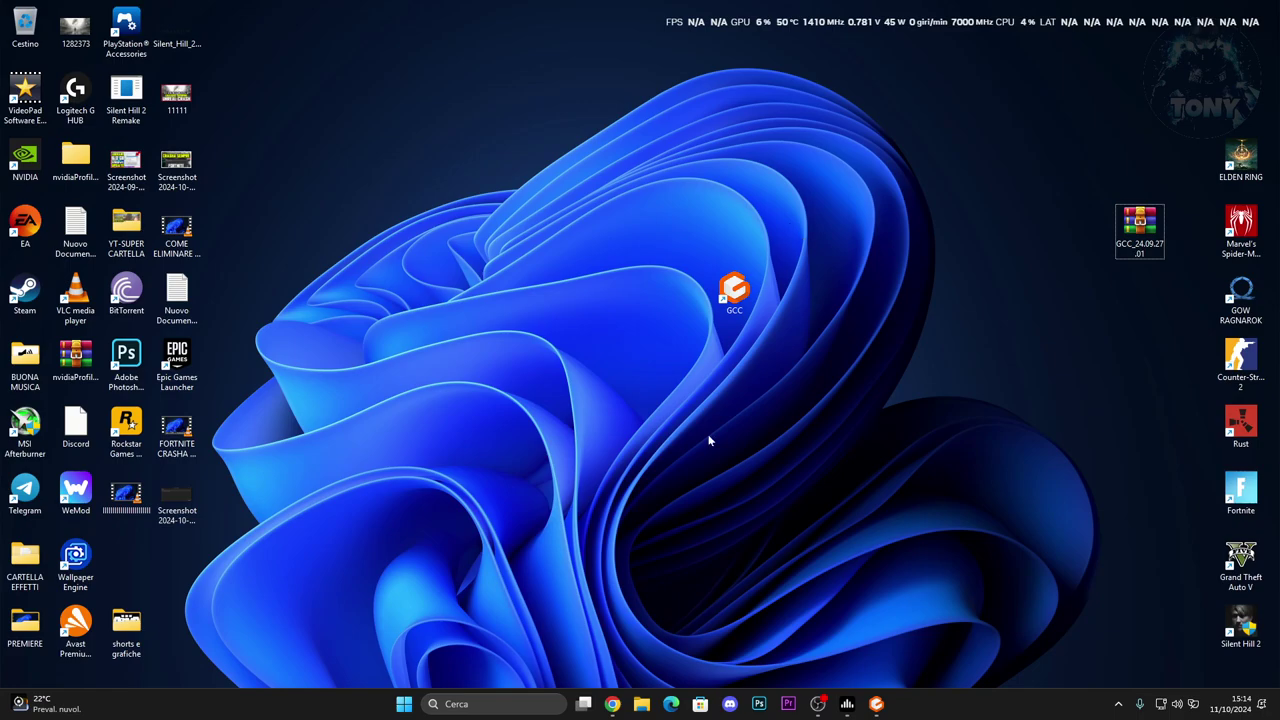
# Open the GIGABYTE Control Center web page in Chrome, bring up its download dialog and review the full list of supported products.
pyautogui.click(614, 706)
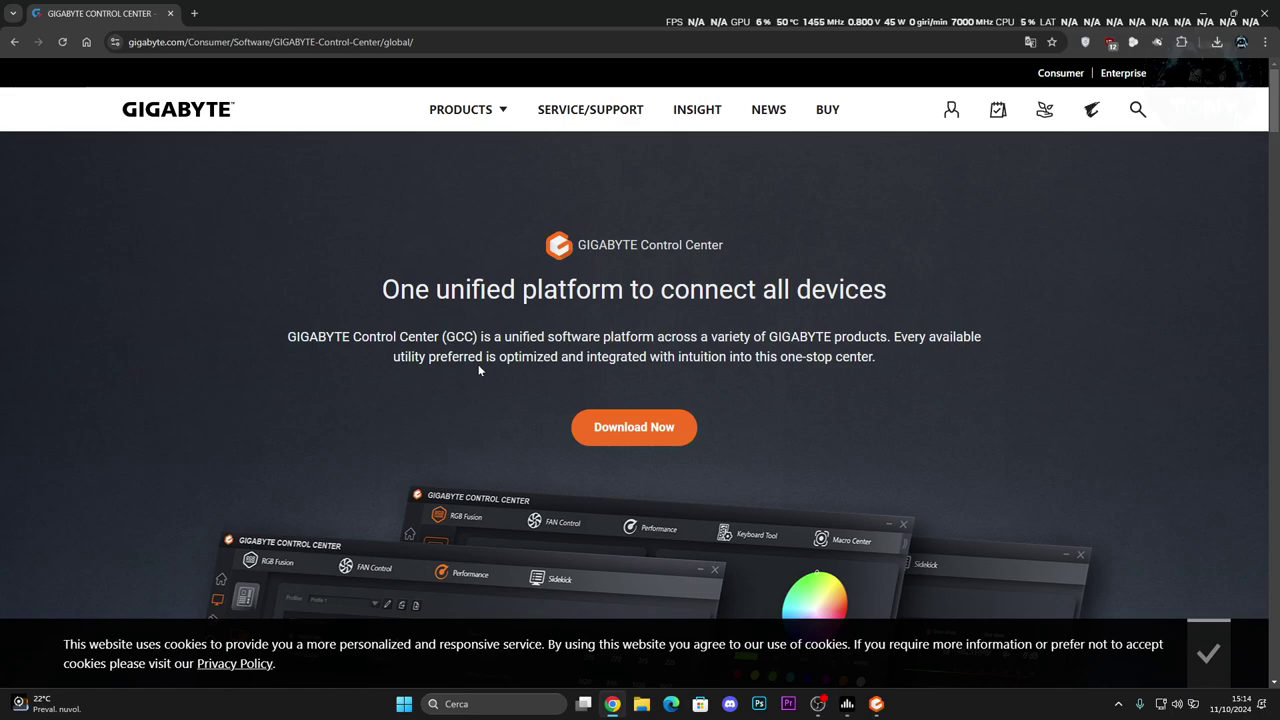
pyautogui.click(684, 433)
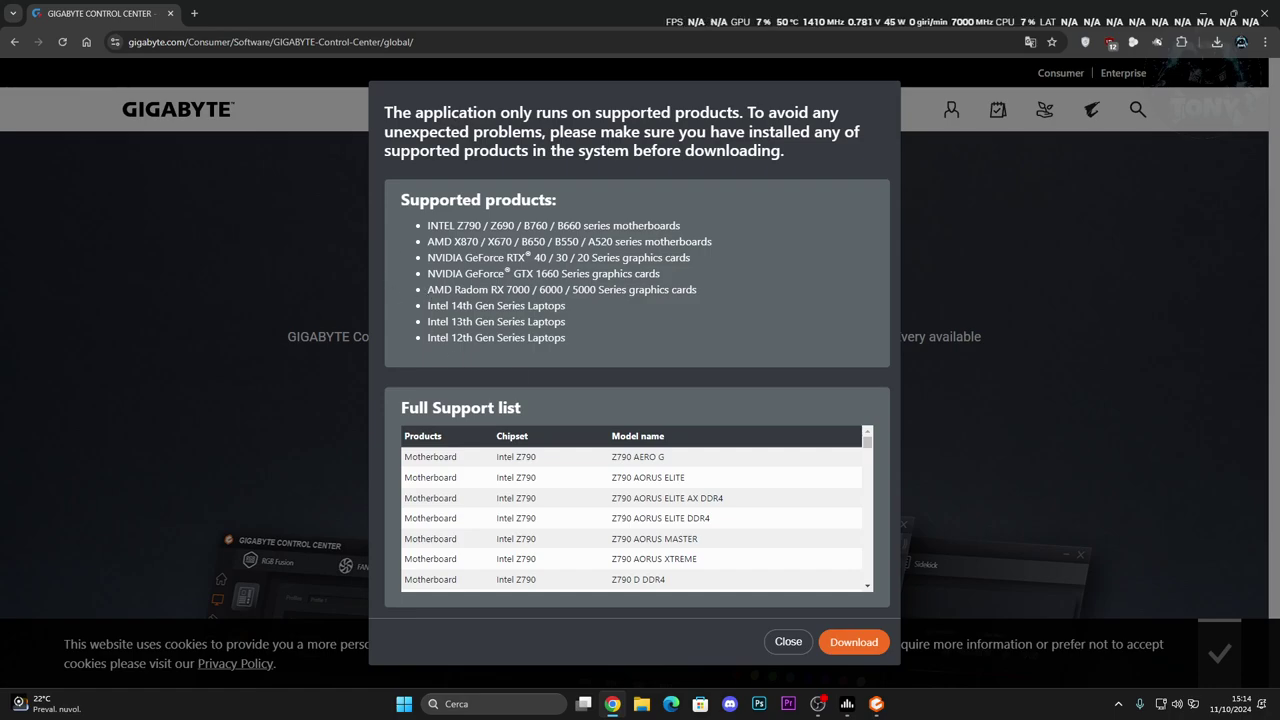
pyautogui.scroll(-3, 557, 497)
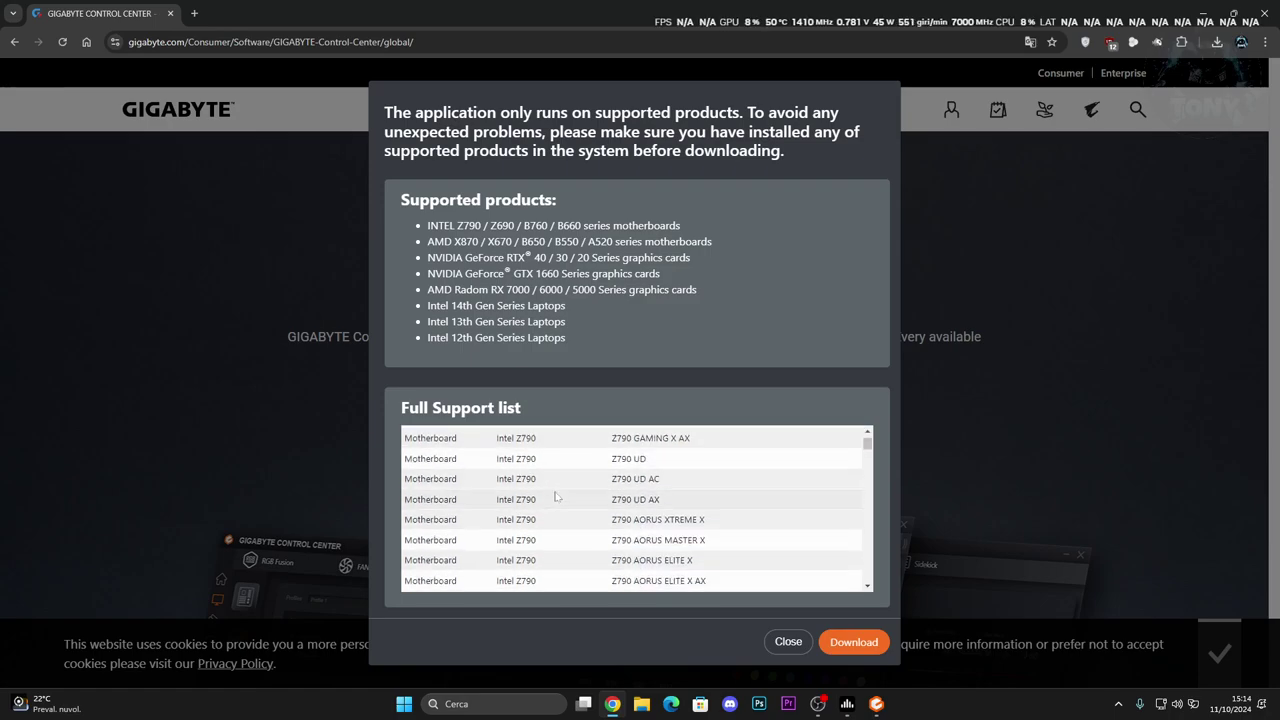
pyautogui.scroll(-10, 557, 497)
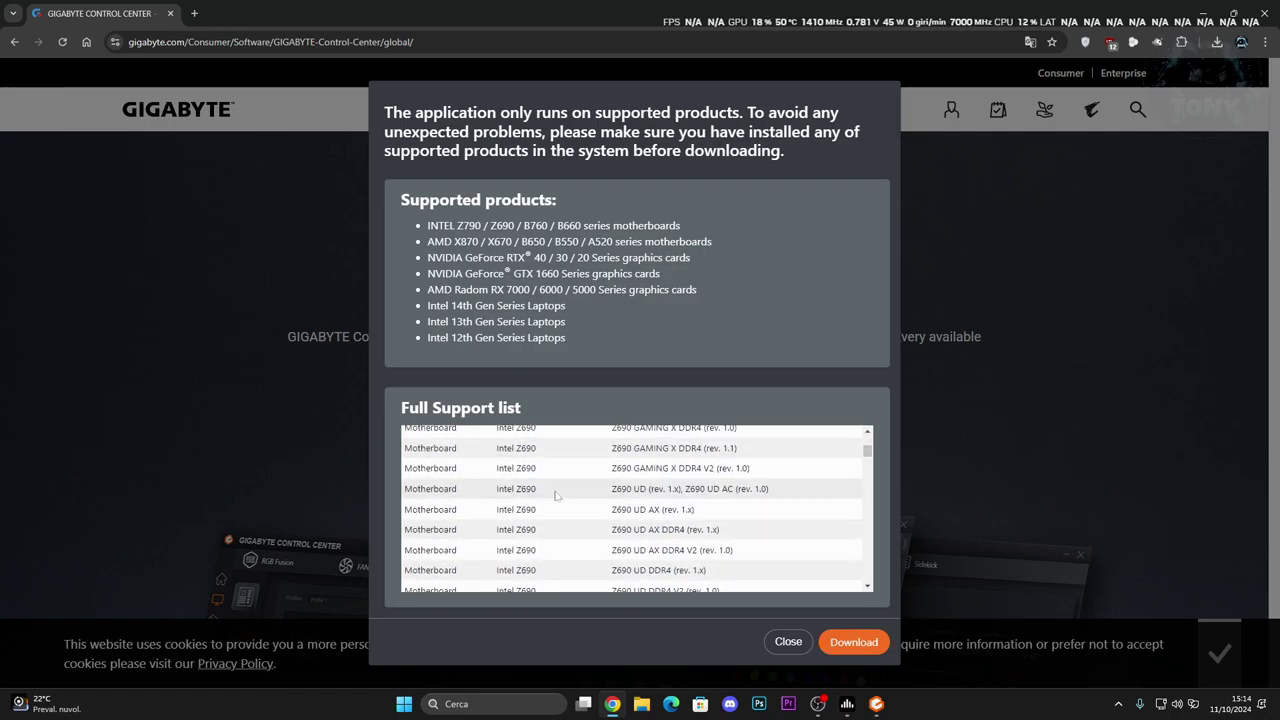
pyautogui.scroll(13, 557, 497)
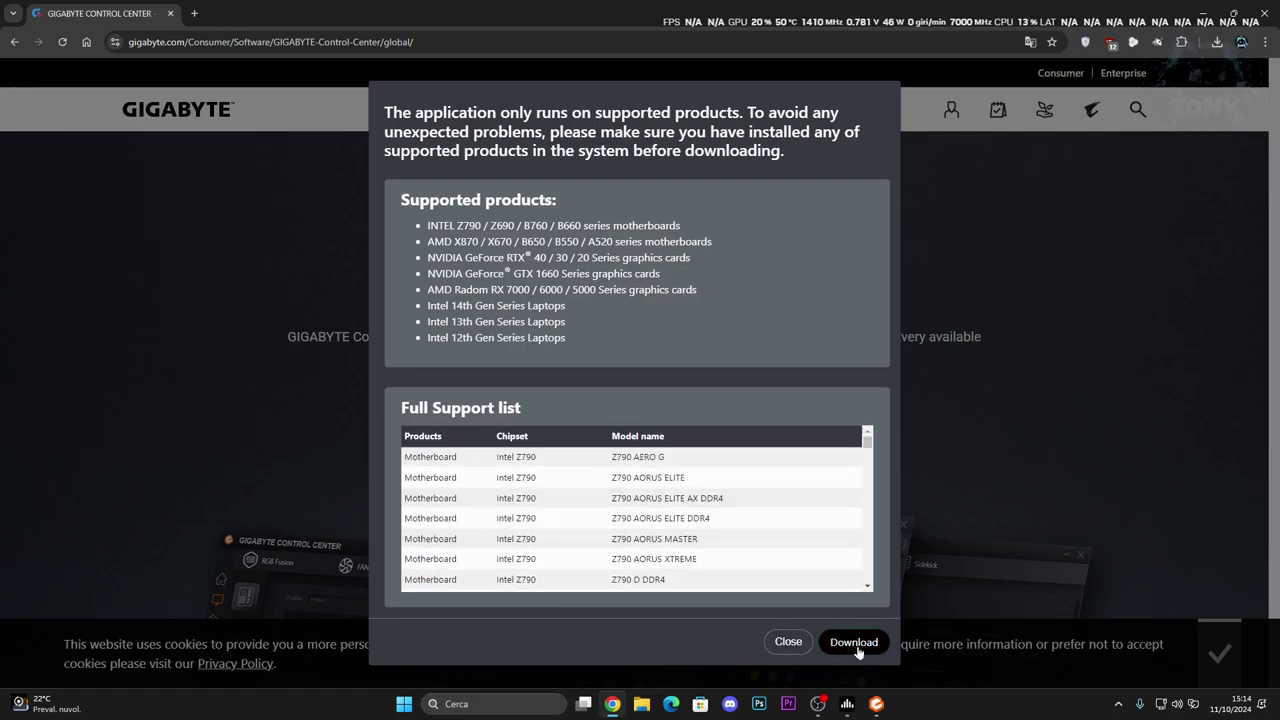
pyautogui.click(1205, 12)
# Move the GCC_24.09.27.01 archive to a free spot on the desktop and extract it there with WinRAR.
pyautogui.moveTo(1140, 225); pyautogui.dragTo(943, 241)
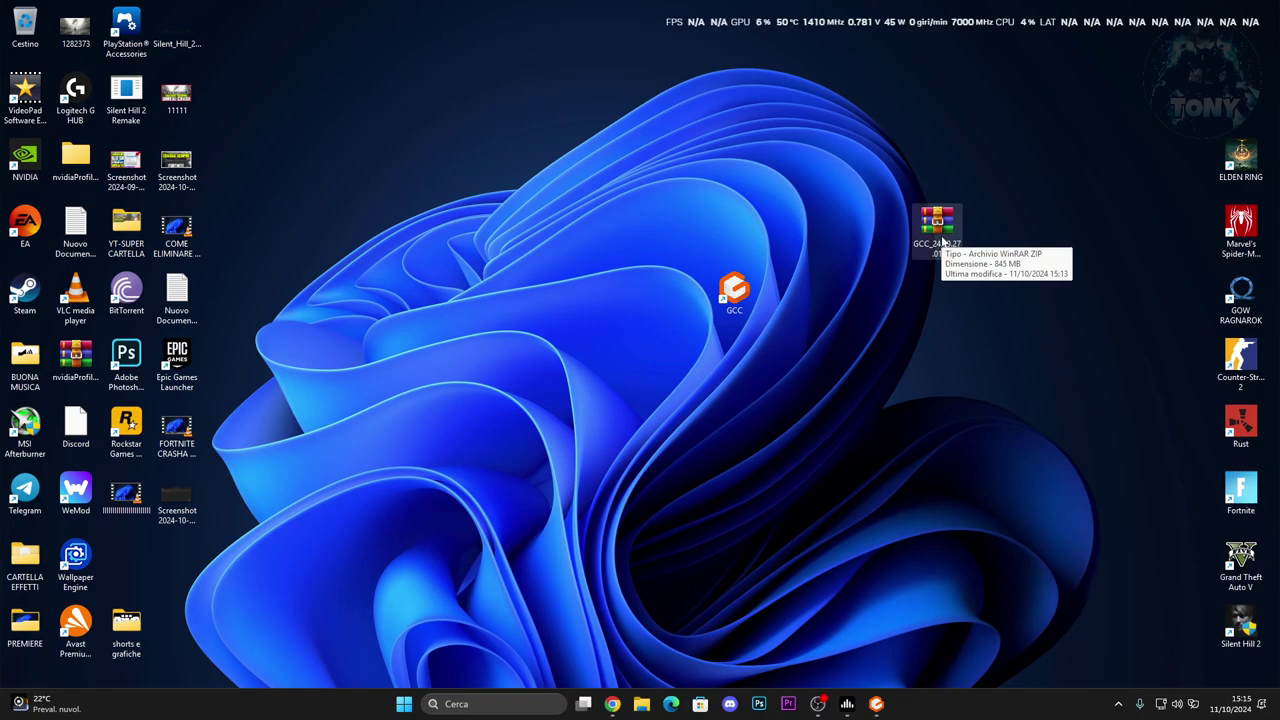
pyautogui.rightClick(942, 241)
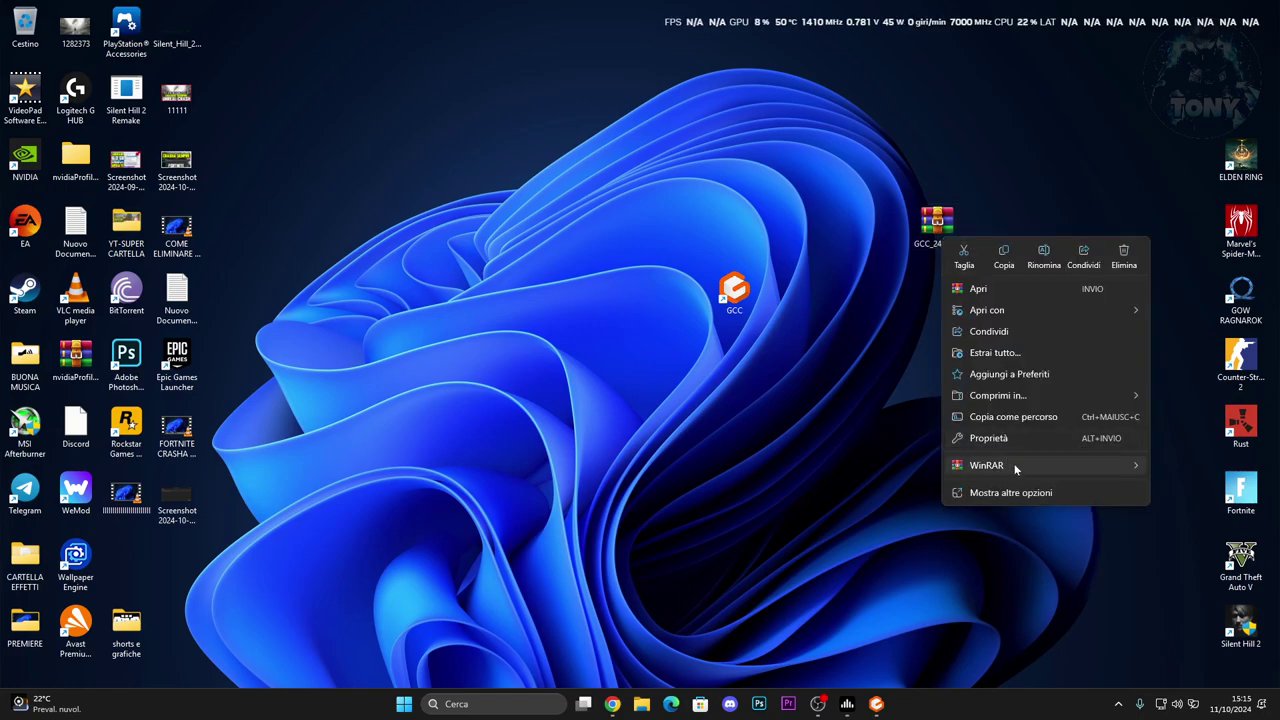
pyautogui.moveTo(935, 465)
pyautogui.click(852, 506)
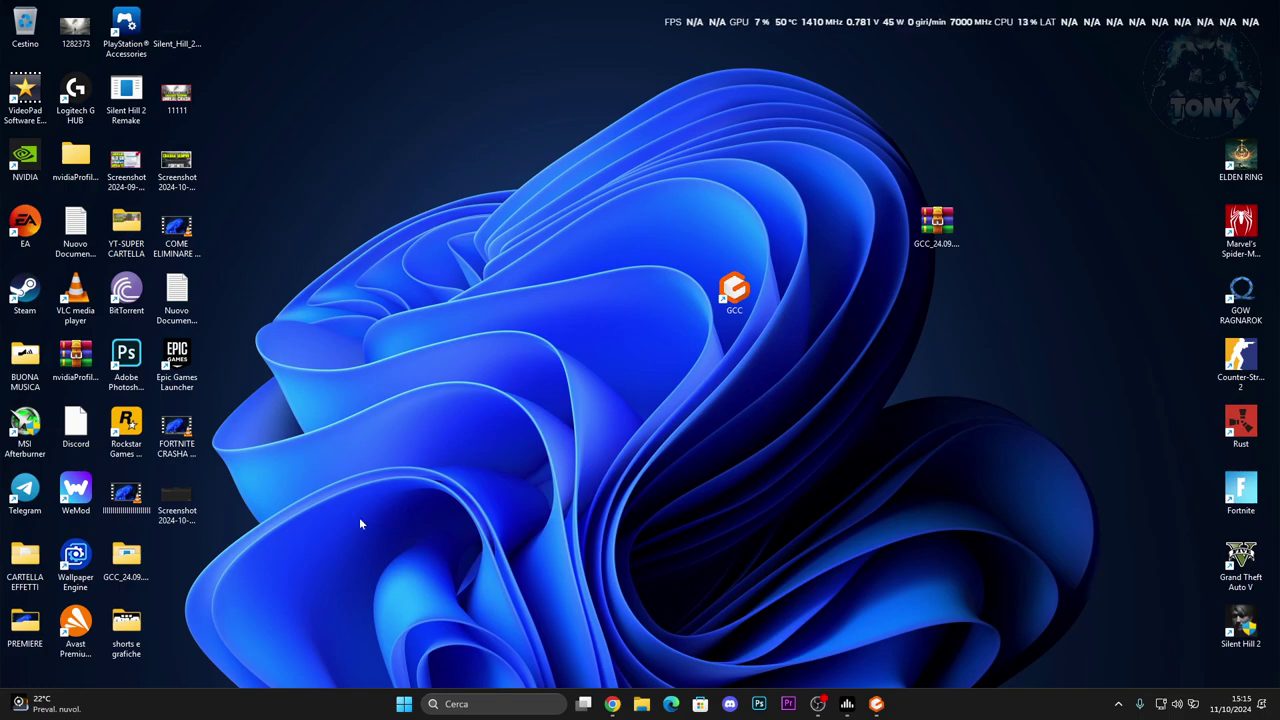
# Place the extracted GCC_24.09.27.01 folder beside its archive and check the GIGABYTE Control Center installer inside it.
pyautogui.moveTo(175, 557); pyautogui.dragTo(888, 230)
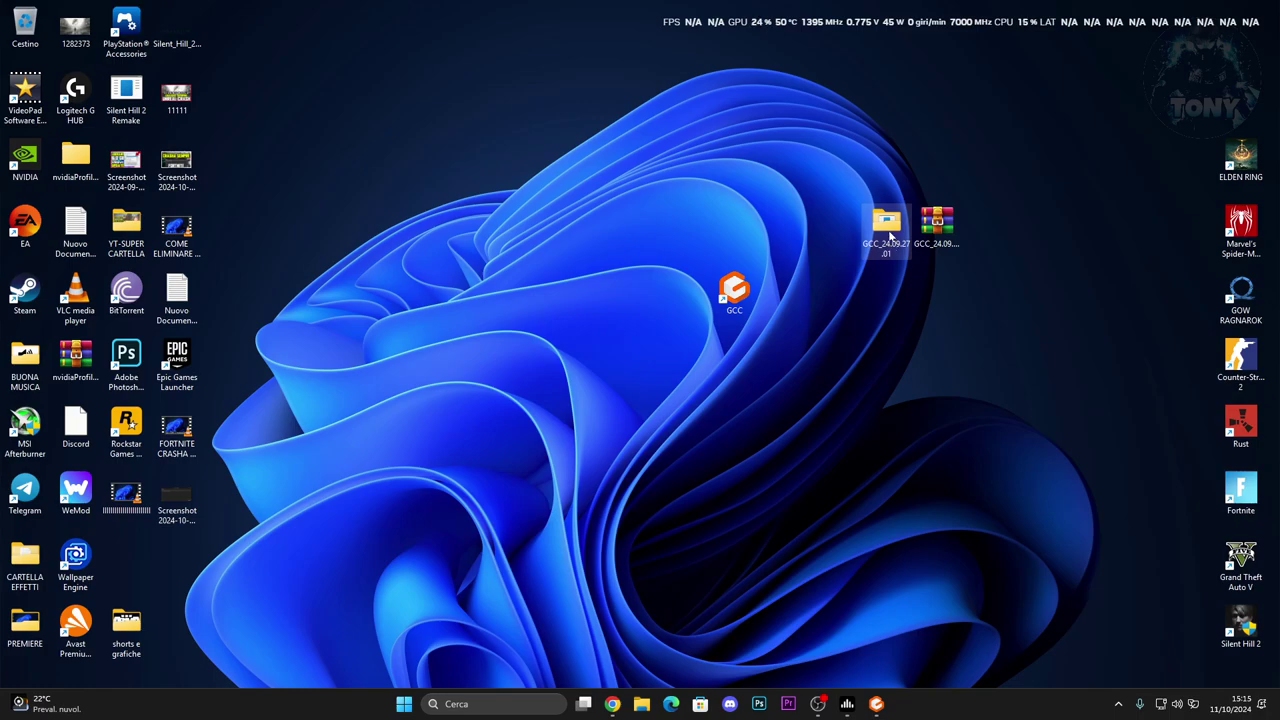
pyautogui.doubleClick(888, 230)
pyautogui.click(530, 197)
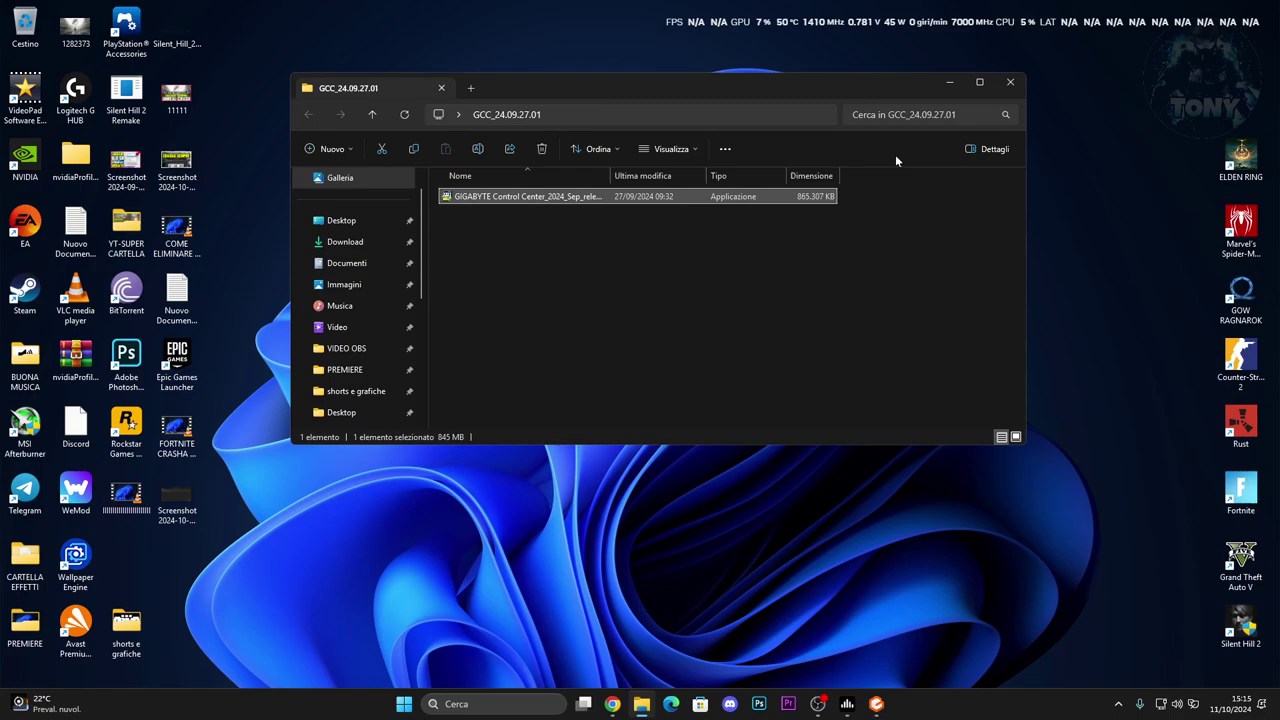
pyautogui.click(943, 86)
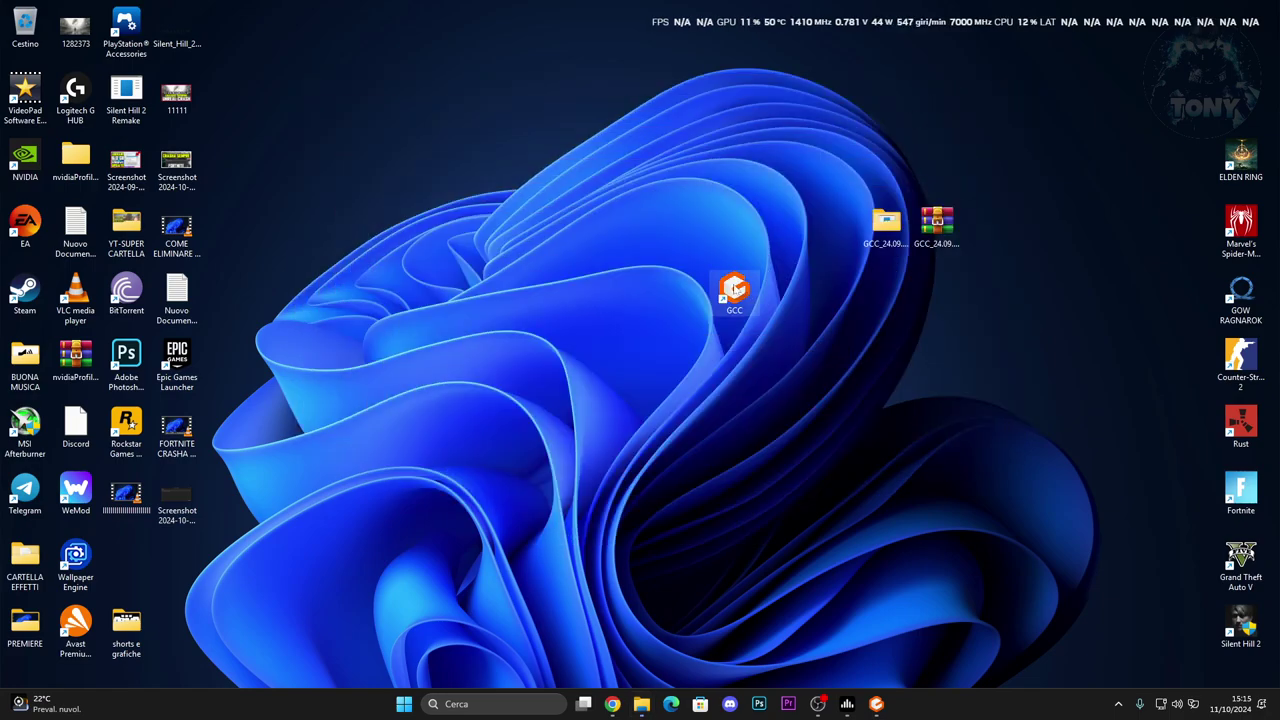
# Launch GIGABYTE Control Center from the desktop and open the graphics card's RGB Fusion settings.
pyautogui.doubleClick(758, 296)
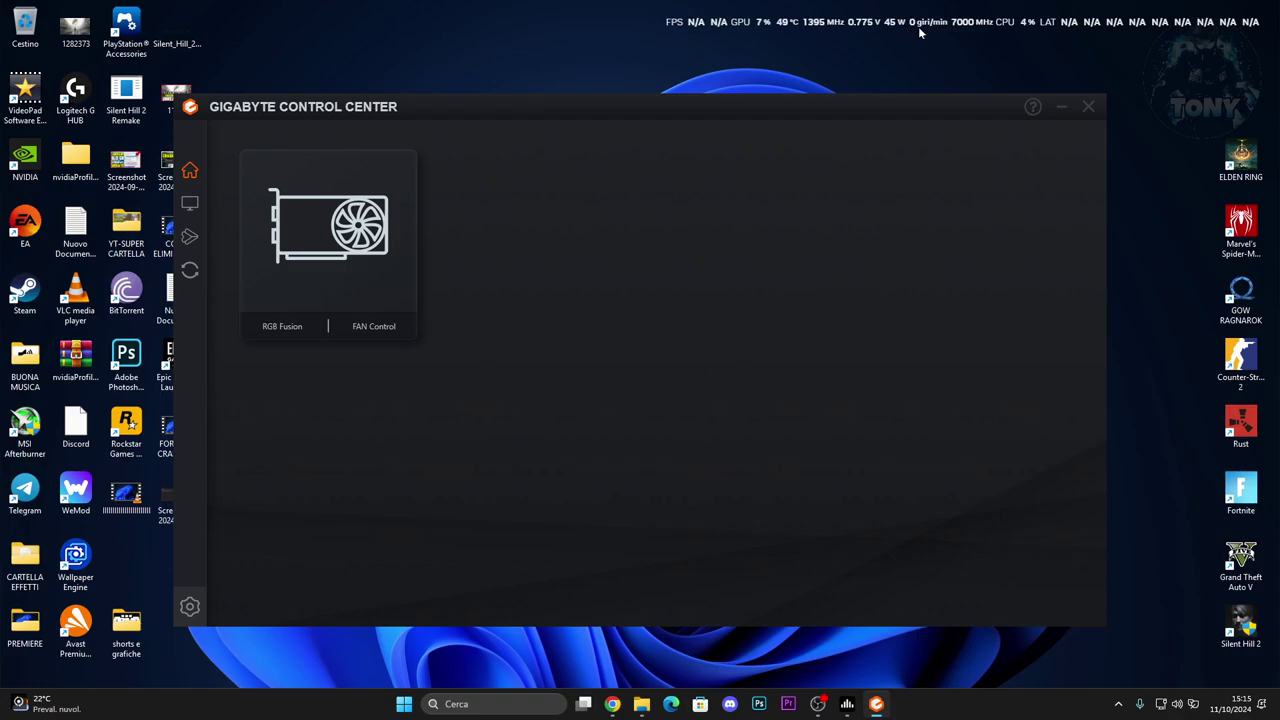
pyautogui.click(272, 327)
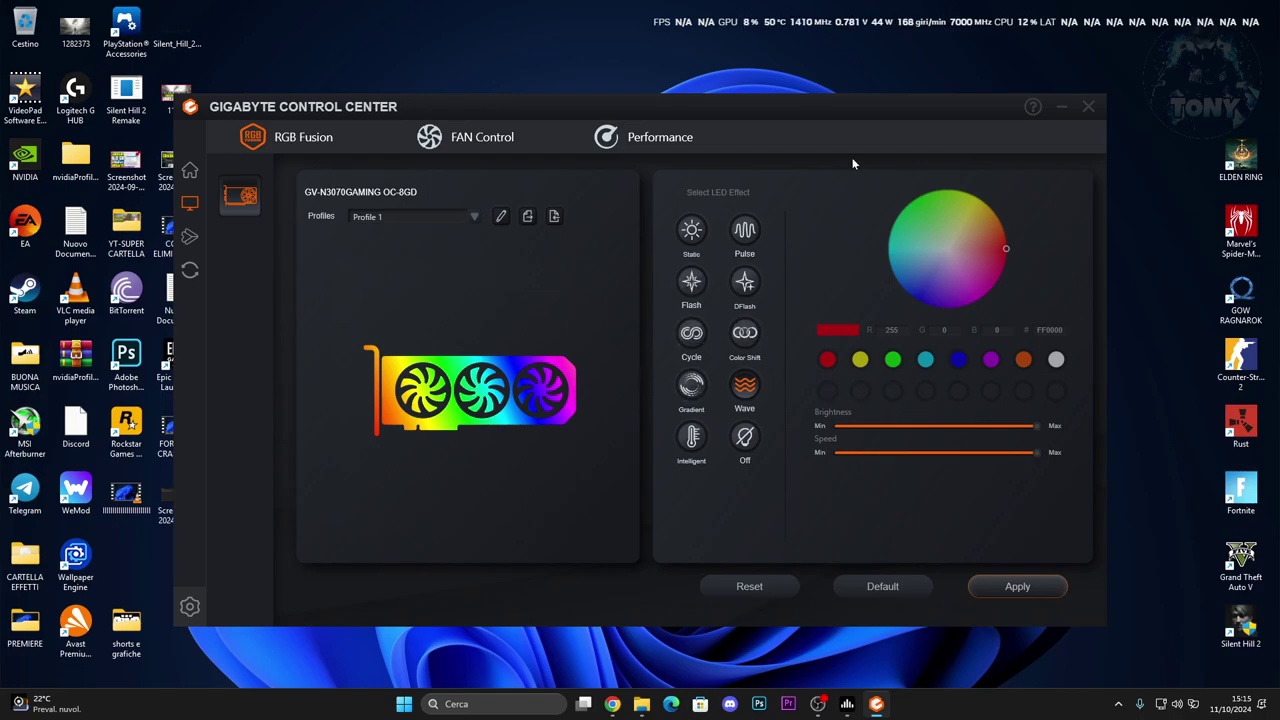
pyautogui.moveTo(776, 107); pyautogui.dragTo(742, 102)
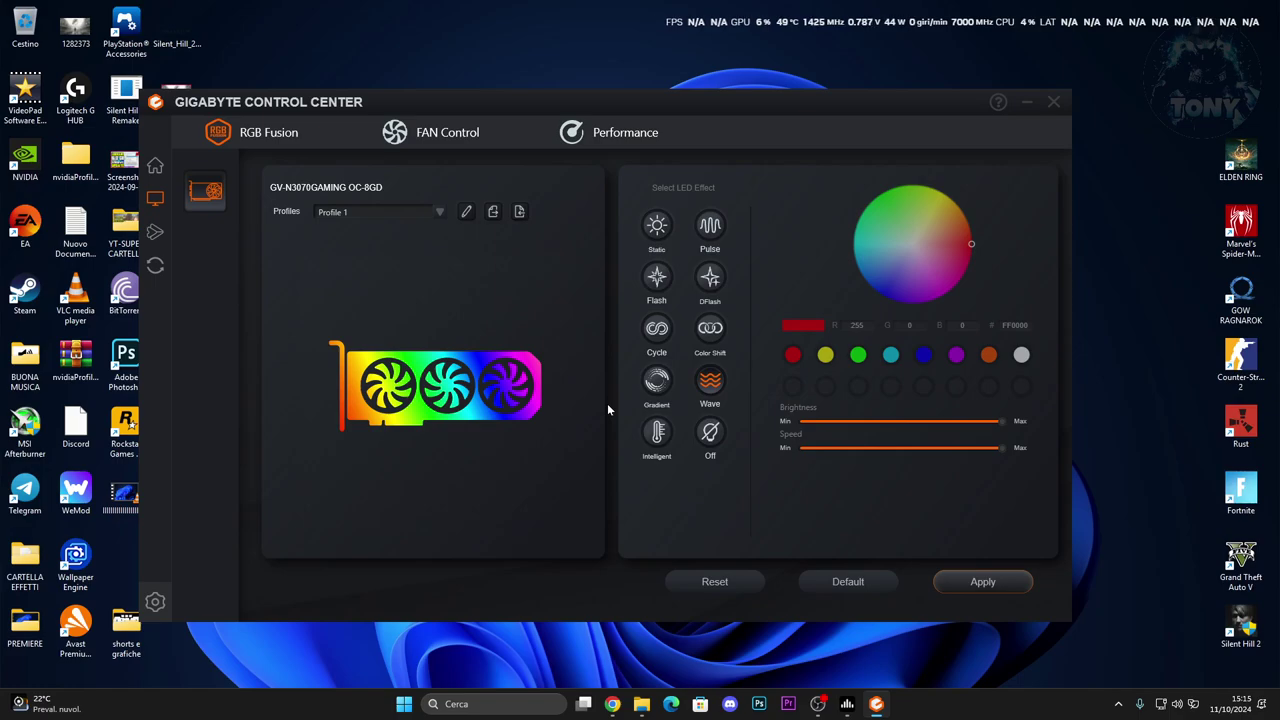
# Switch to OBS, make the hidden video capture device source visible in the scene, and return to GIGABYTE Control Center.
pyautogui.click(817, 704)
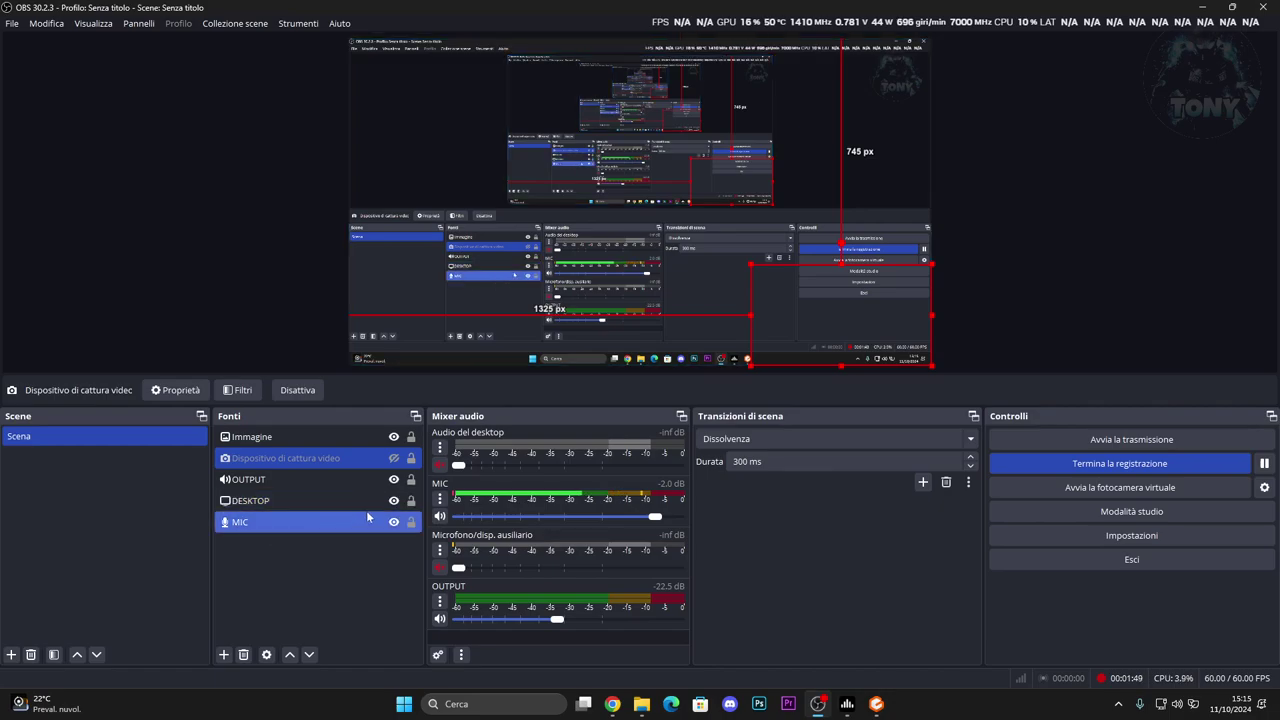
pyautogui.keyDown('ctrl'); pyautogui.click(403, 444); pyautogui.keyUp('ctrl')
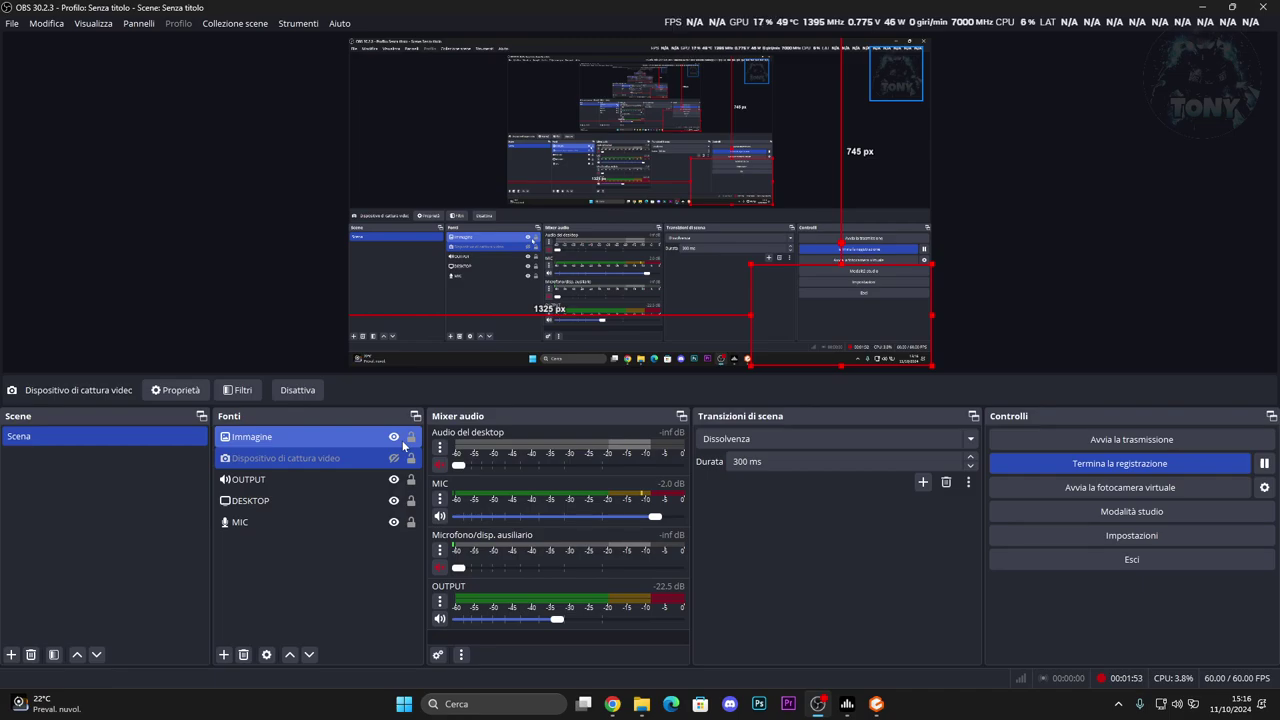
pyautogui.click(380, 458)
pyautogui.click(393, 458)
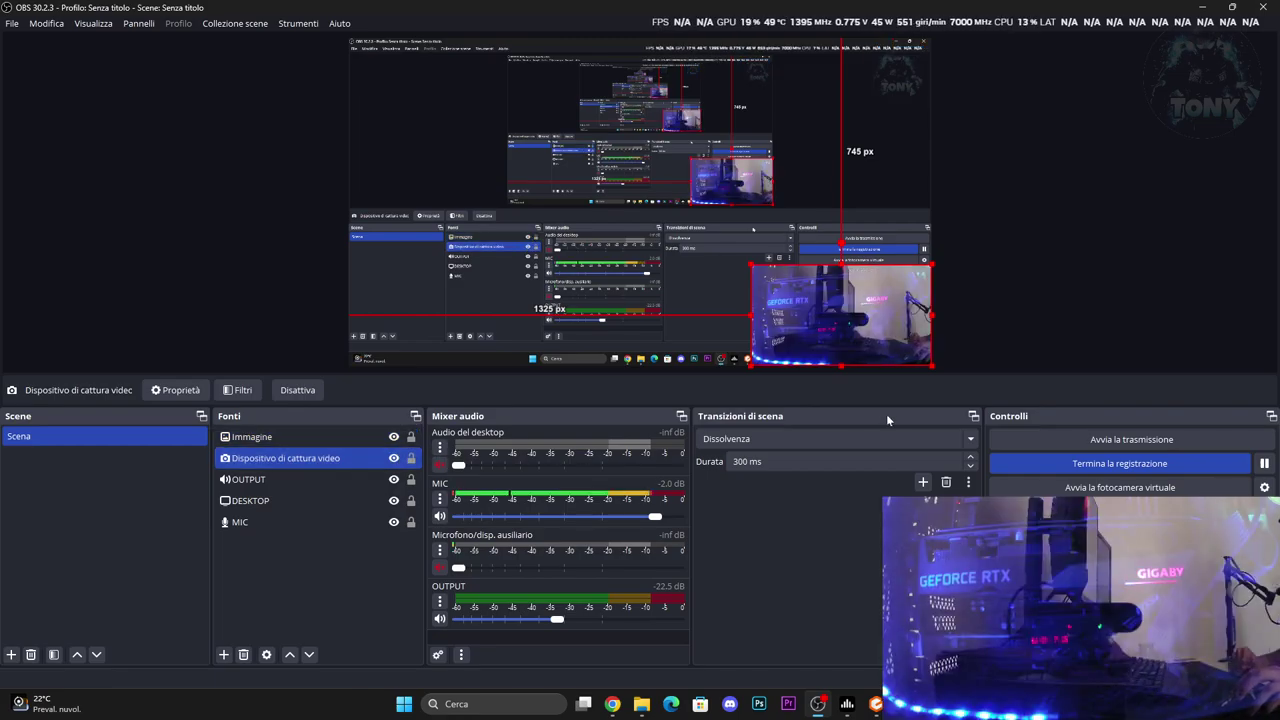
pyautogui.click(1201, 8)
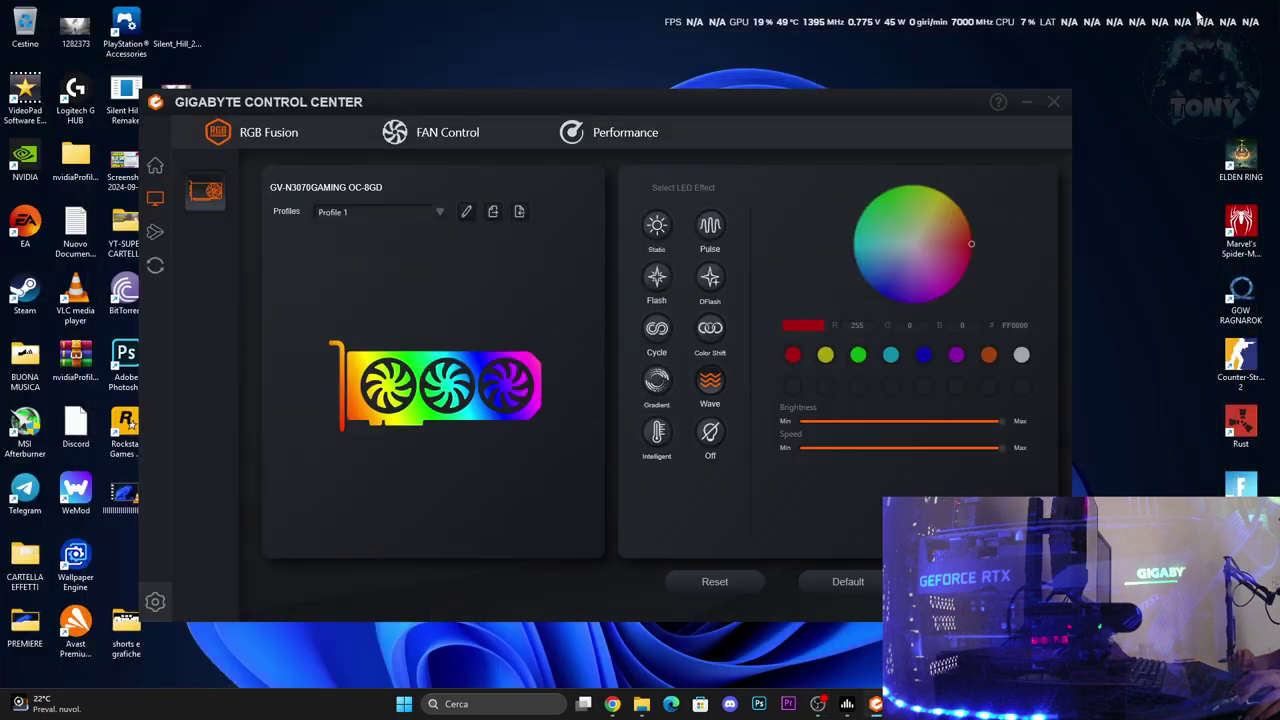
# Preview the Flash, Pulse, Gradient, Intelligent and Wave LED effects on the graphics card.
pyautogui.moveTo(791, 108); pyautogui.dragTo(812, 96)
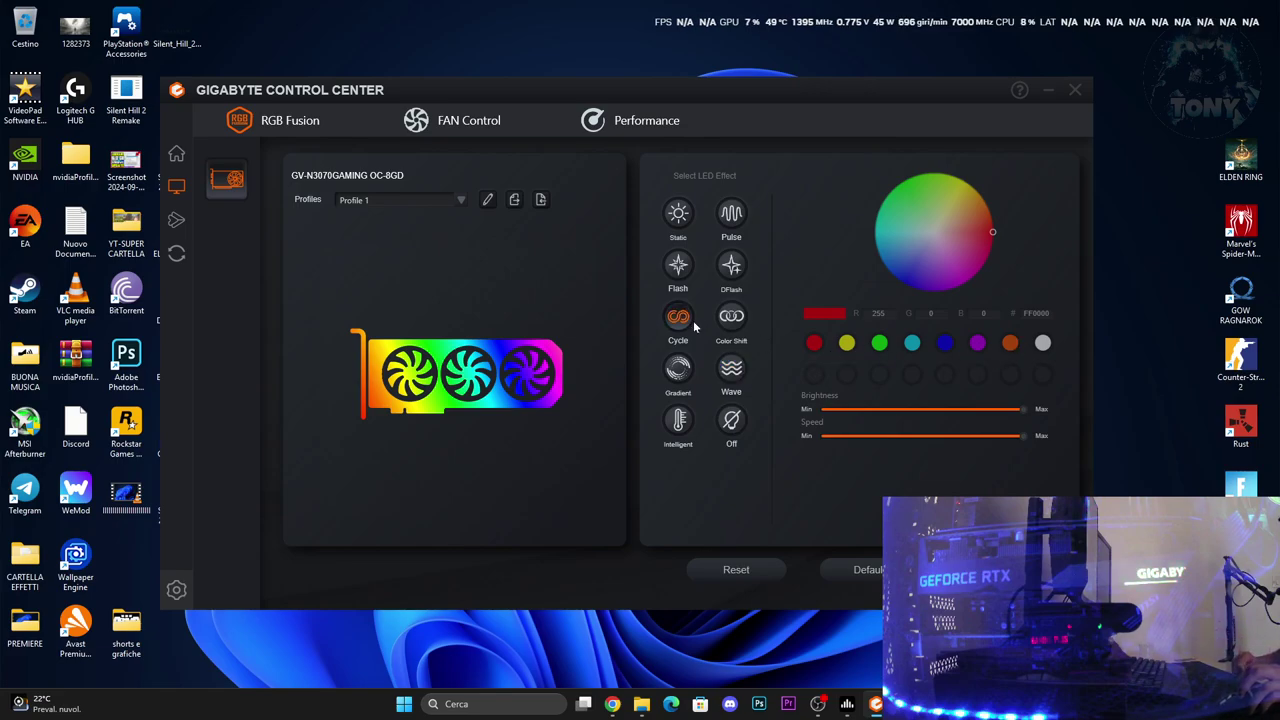
pyautogui.click(678, 265)
pyautogui.click(722, 226)
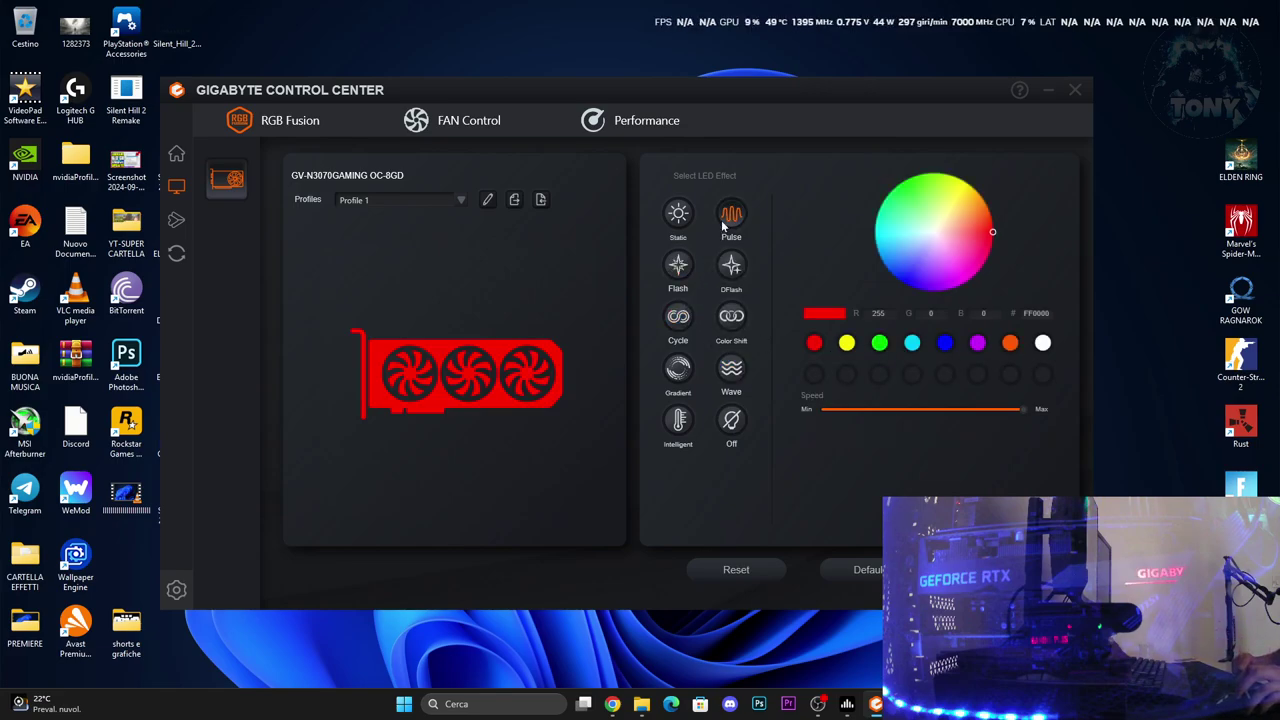
pyautogui.click(678, 370)
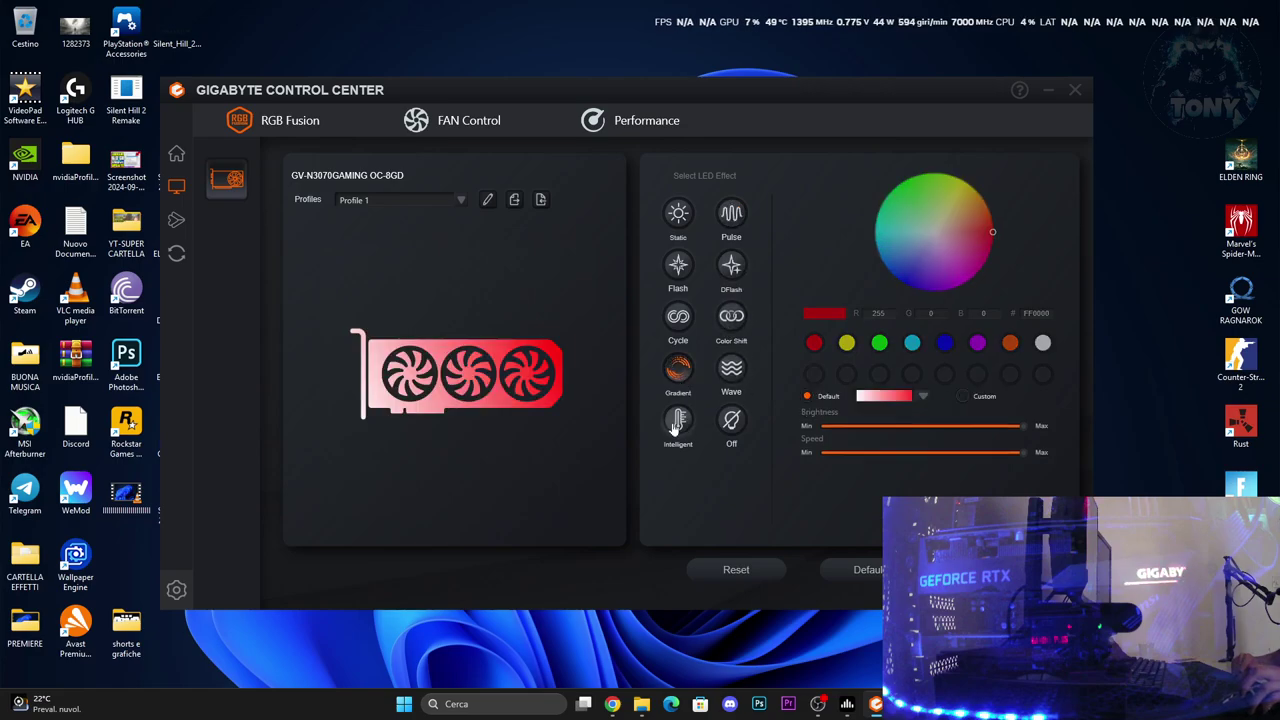
pyautogui.click(677, 422)
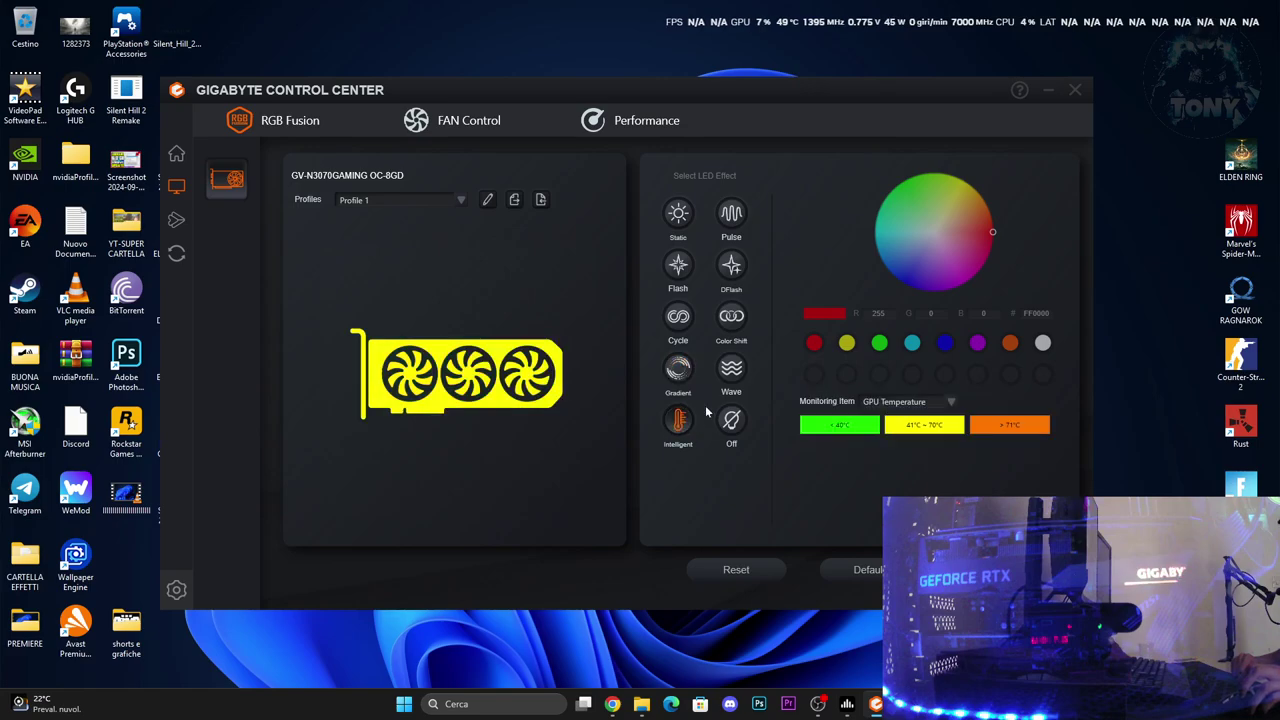
pyautogui.click(731, 368)
# Compare the Pulse, Flash, Color Shift and Wave LED effects and leave DFlash selected for the graphics card.
pyautogui.click(731, 214)
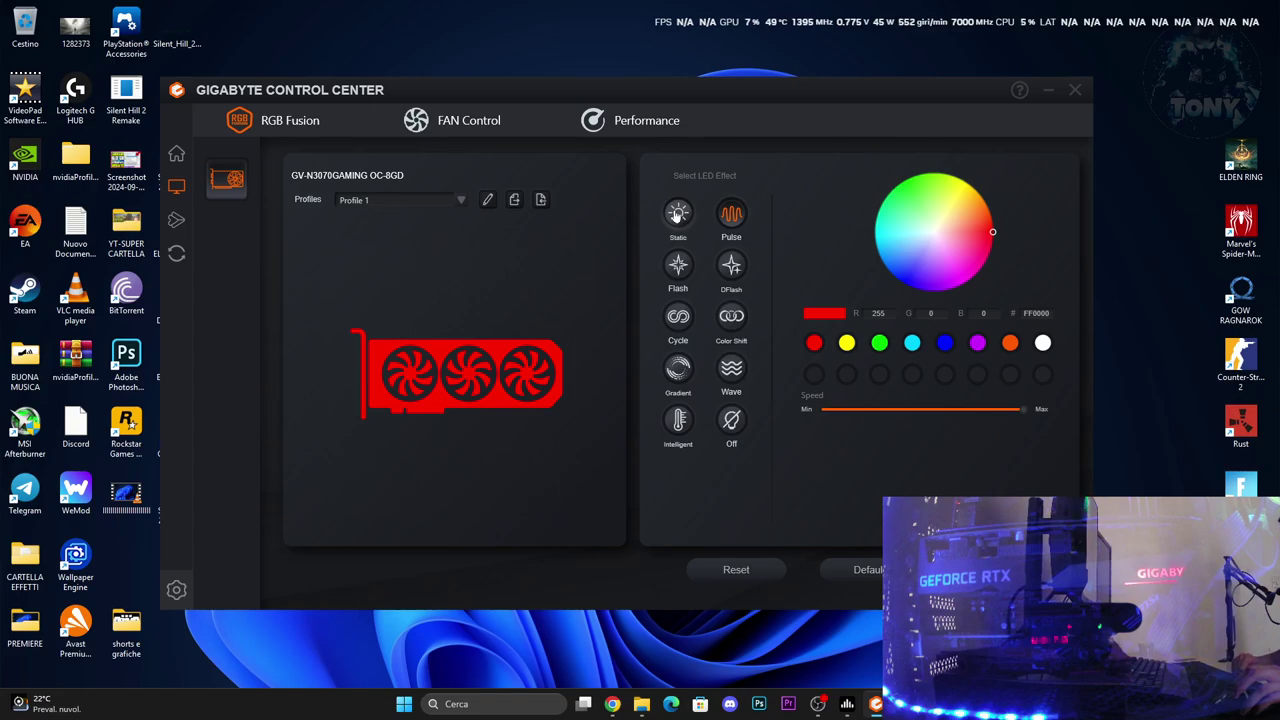
pyautogui.click(677, 265)
pyautogui.click(731, 265)
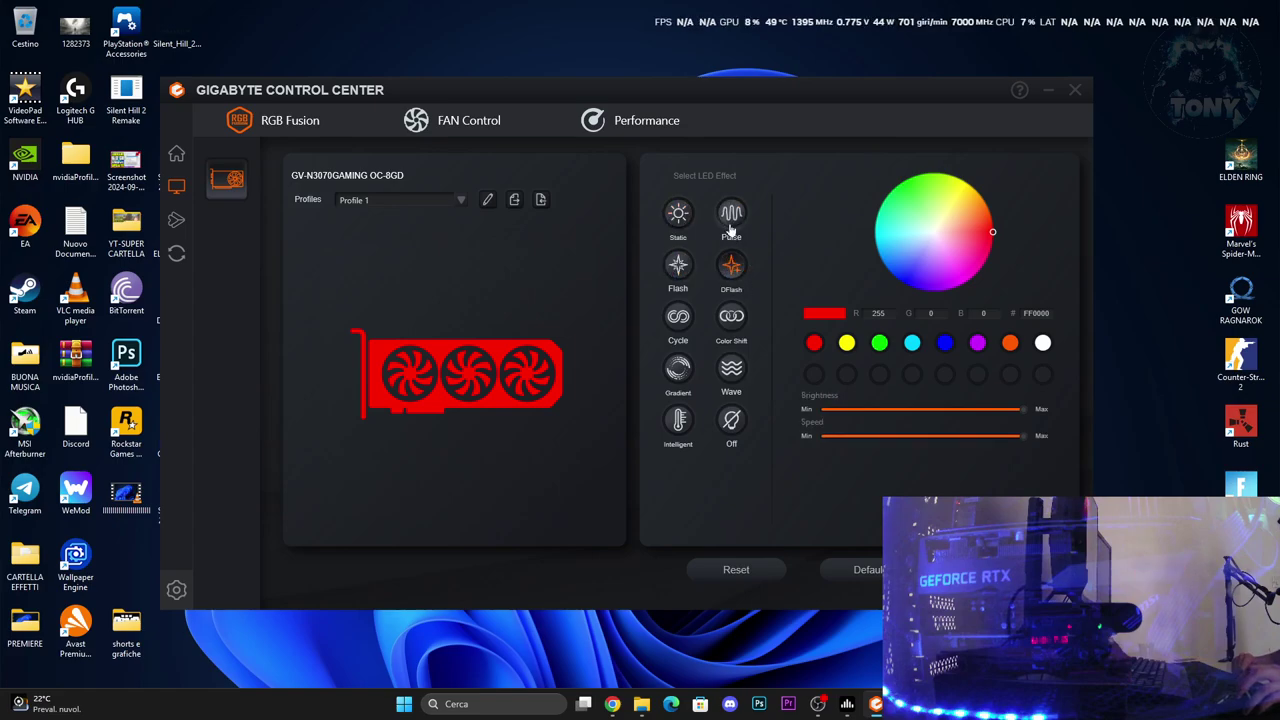
pyautogui.click(731, 316)
pyautogui.click(734, 268)
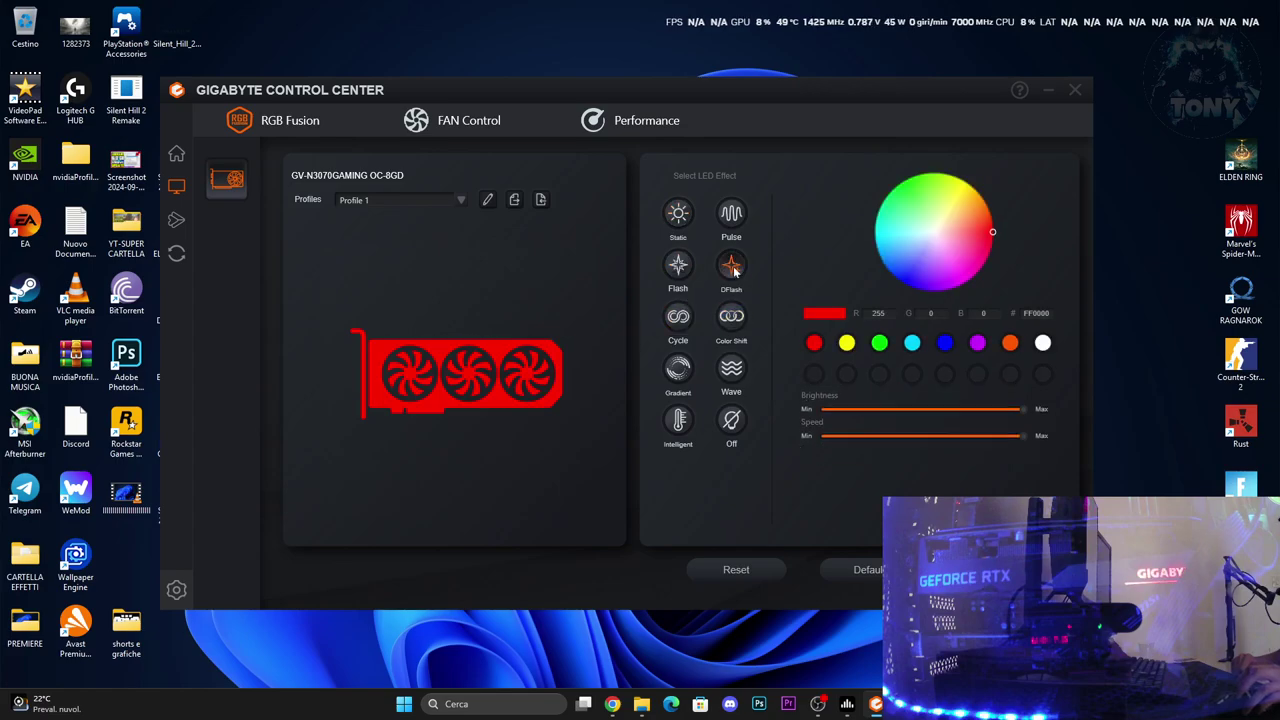
pyautogui.click(731, 368)
pyautogui.click(677, 265)
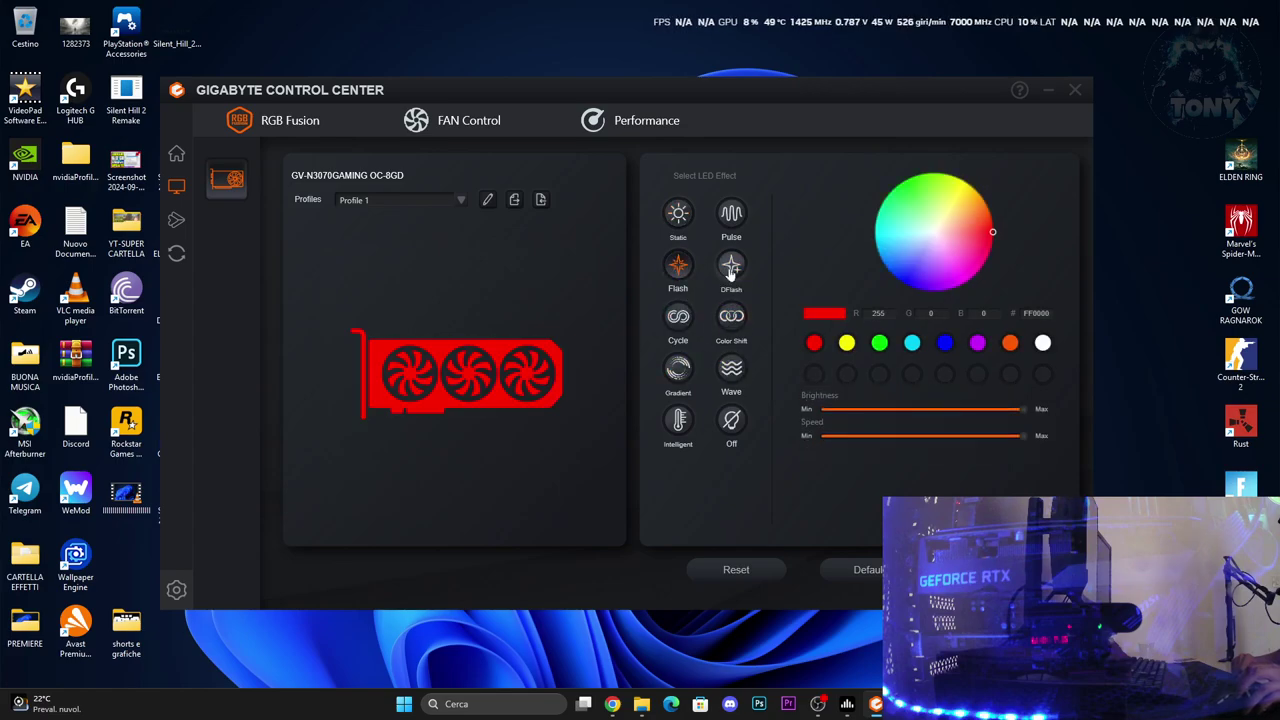
pyautogui.click(731, 268)
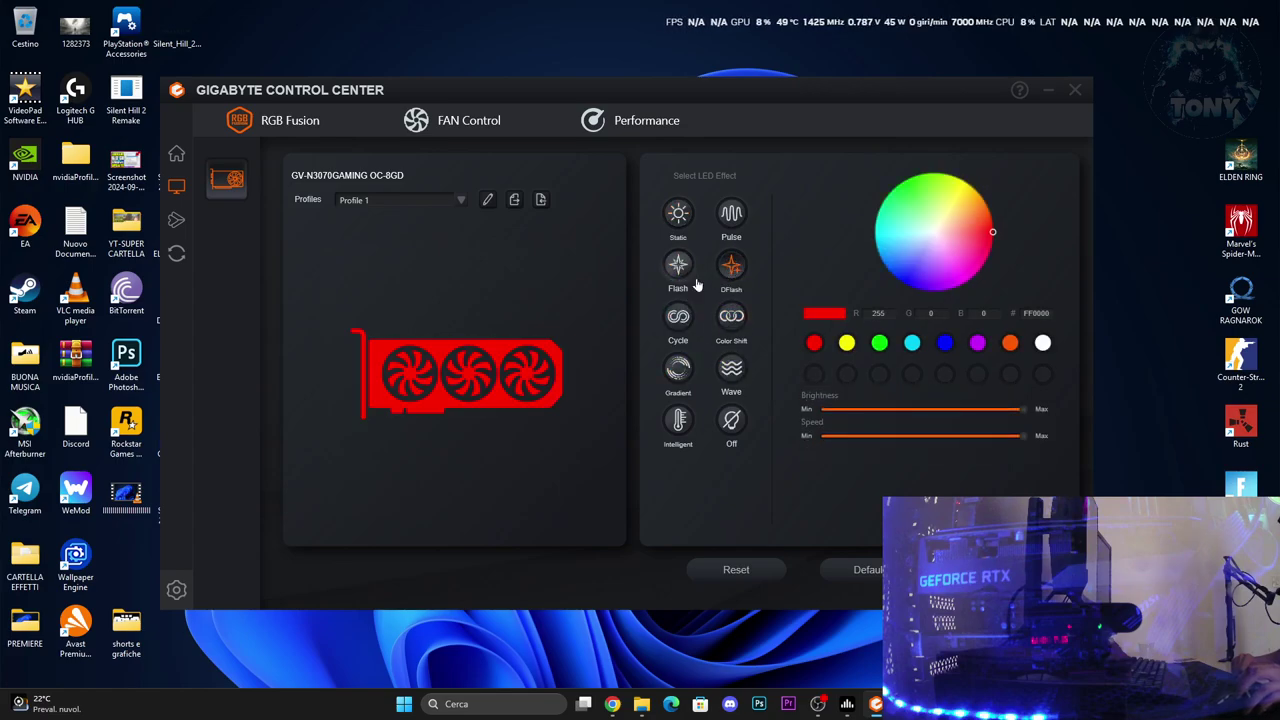
# Open the graphics card's fan control and raise the first point of the dynamic fan curve to about 47 °C and 1100 rpm.
pyautogui.click(445, 122)
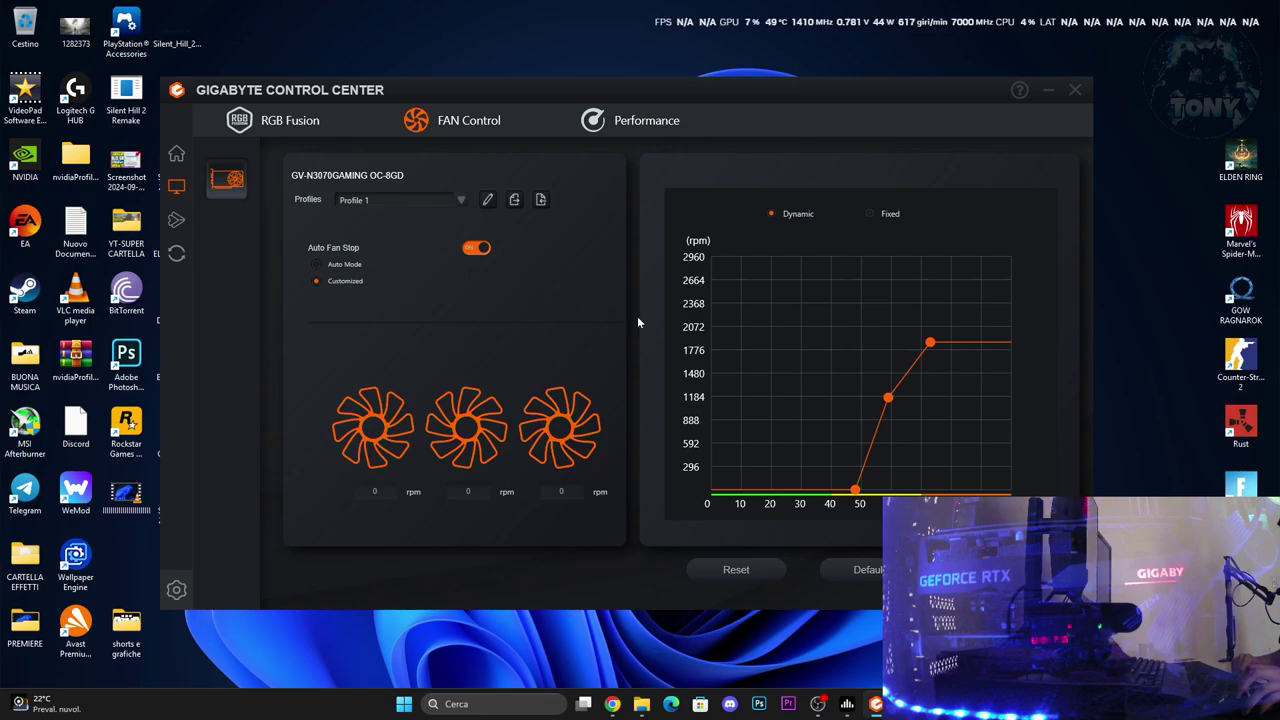
pyautogui.moveTo(858, 491)
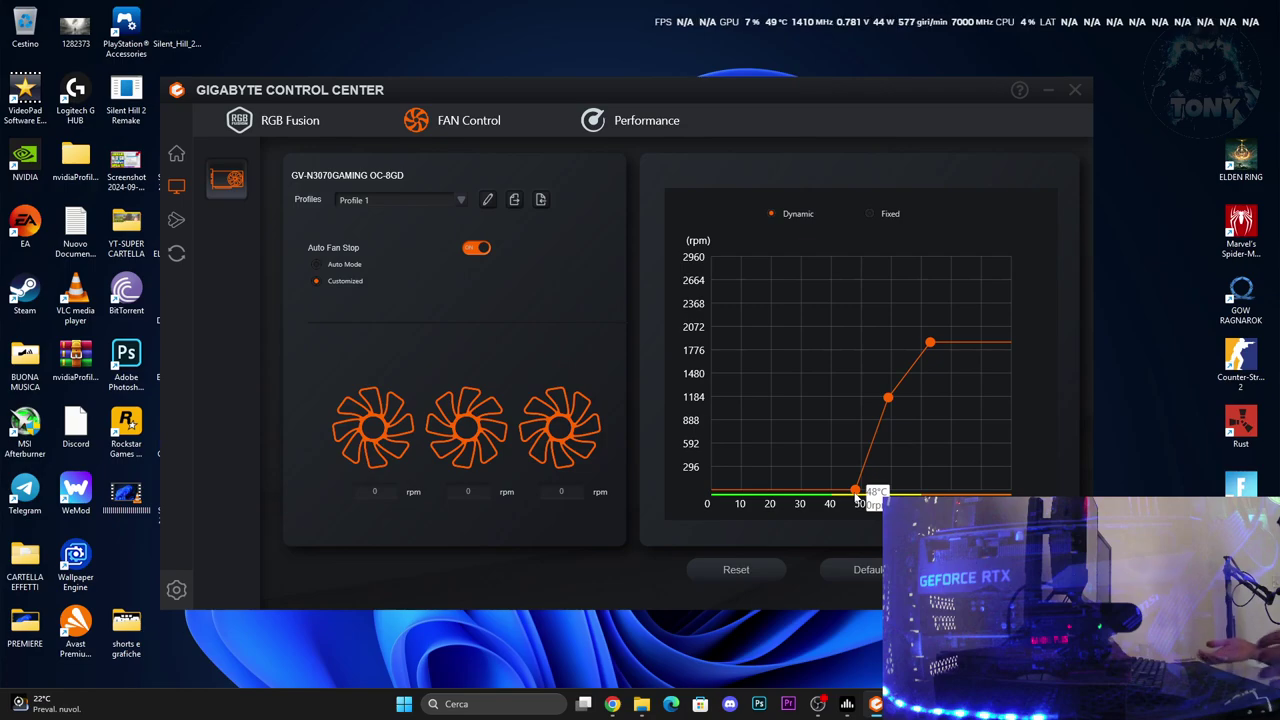
pyautogui.moveTo(857, 497); pyautogui.dragTo(851, 404)
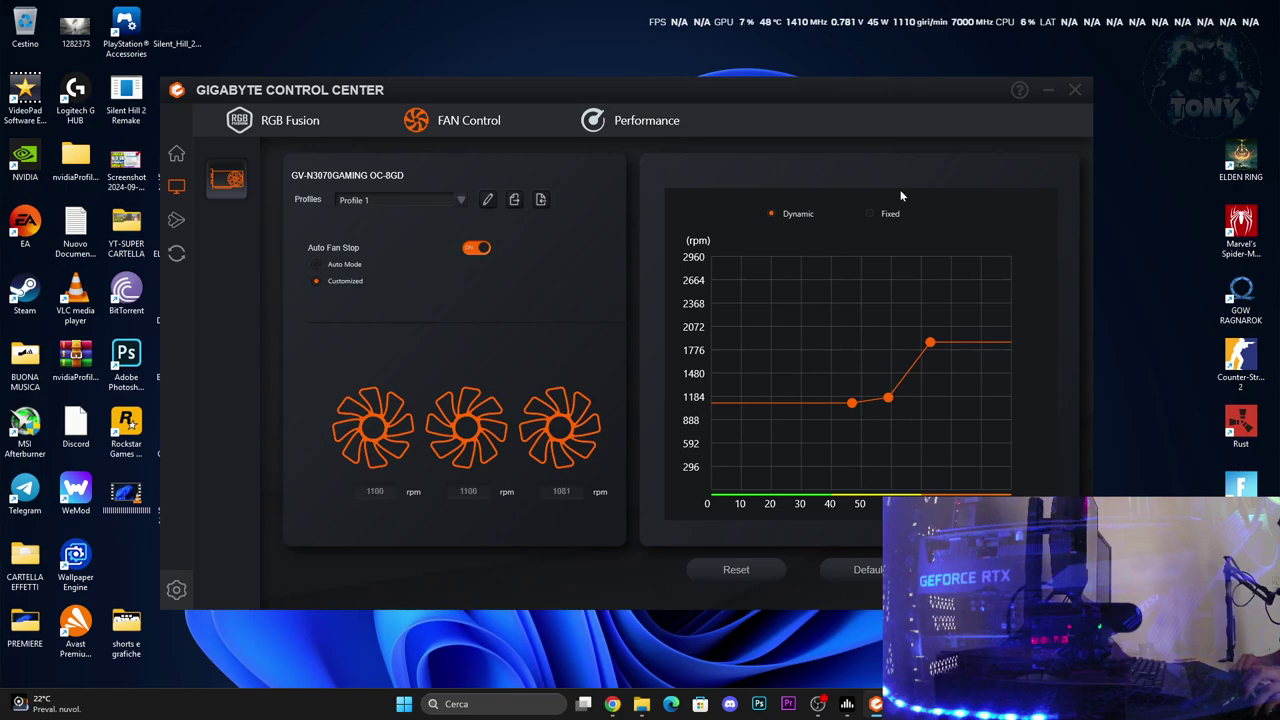
# Move the fan curve's middle point to about 60 °C and 1366 rpm, and its last point to about 74 °C and 1907 rpm.
pyautogui.moveTo(893, 407)
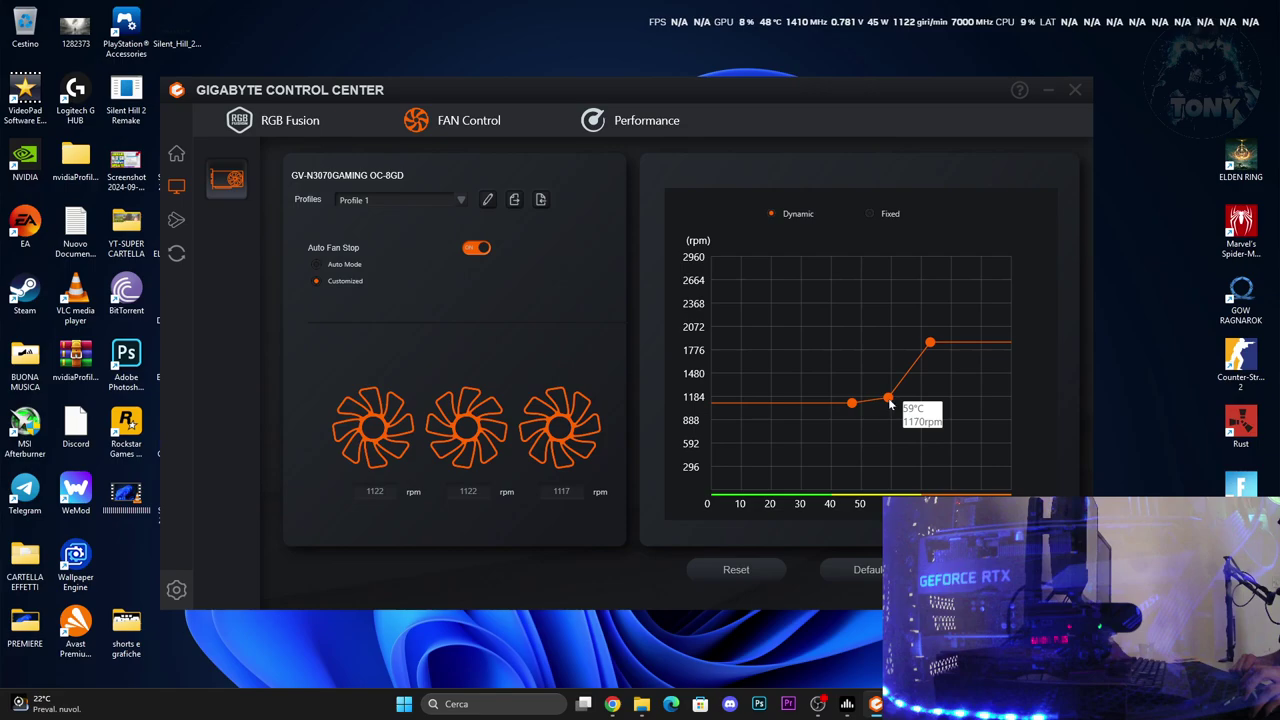
pyautogui.moveTo(893, 407); pyautogui.dragTo(893, 388)
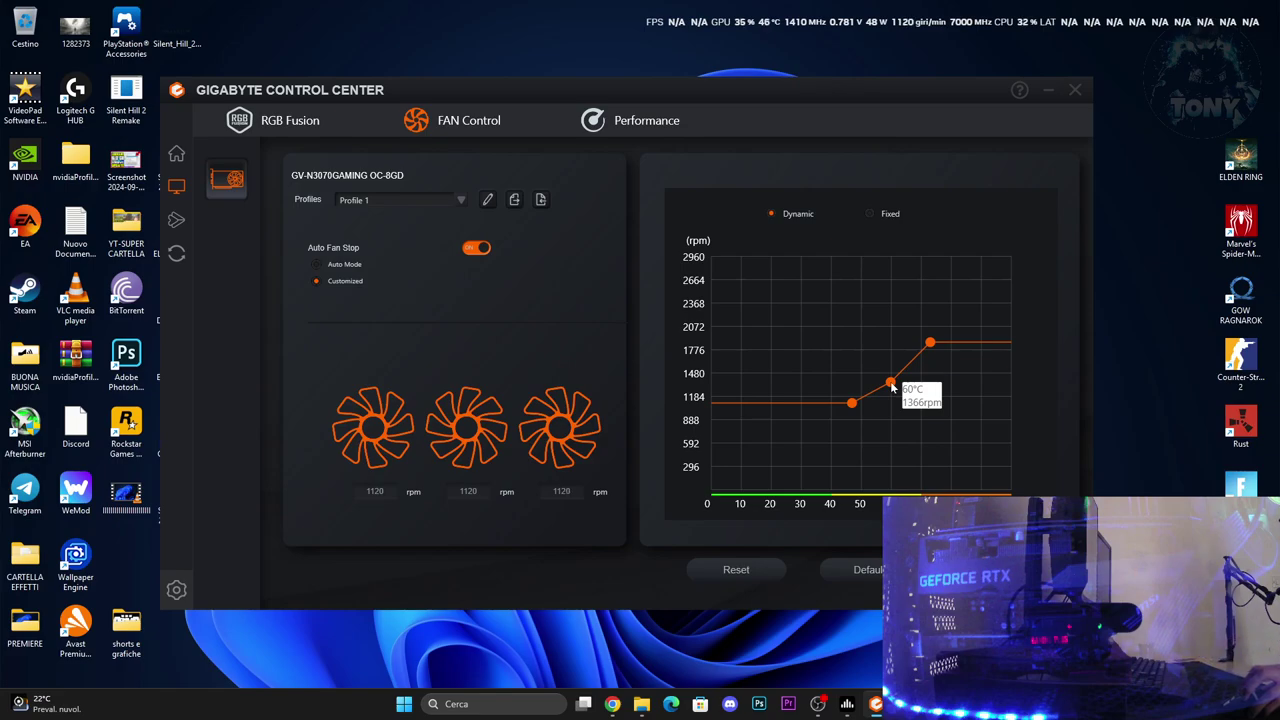
pyautogui.moveTo(931, 346)
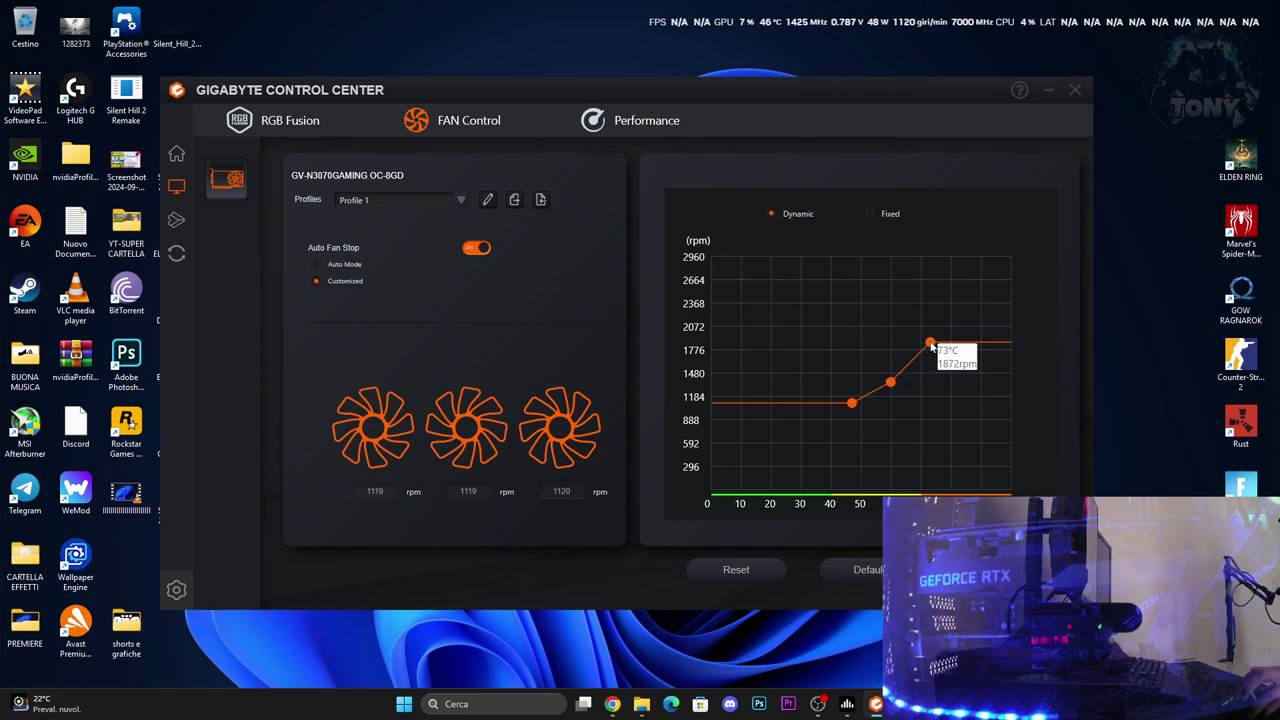
pyautogui.moveTo(931, 346); pyautogui.dragTo(935, 344)
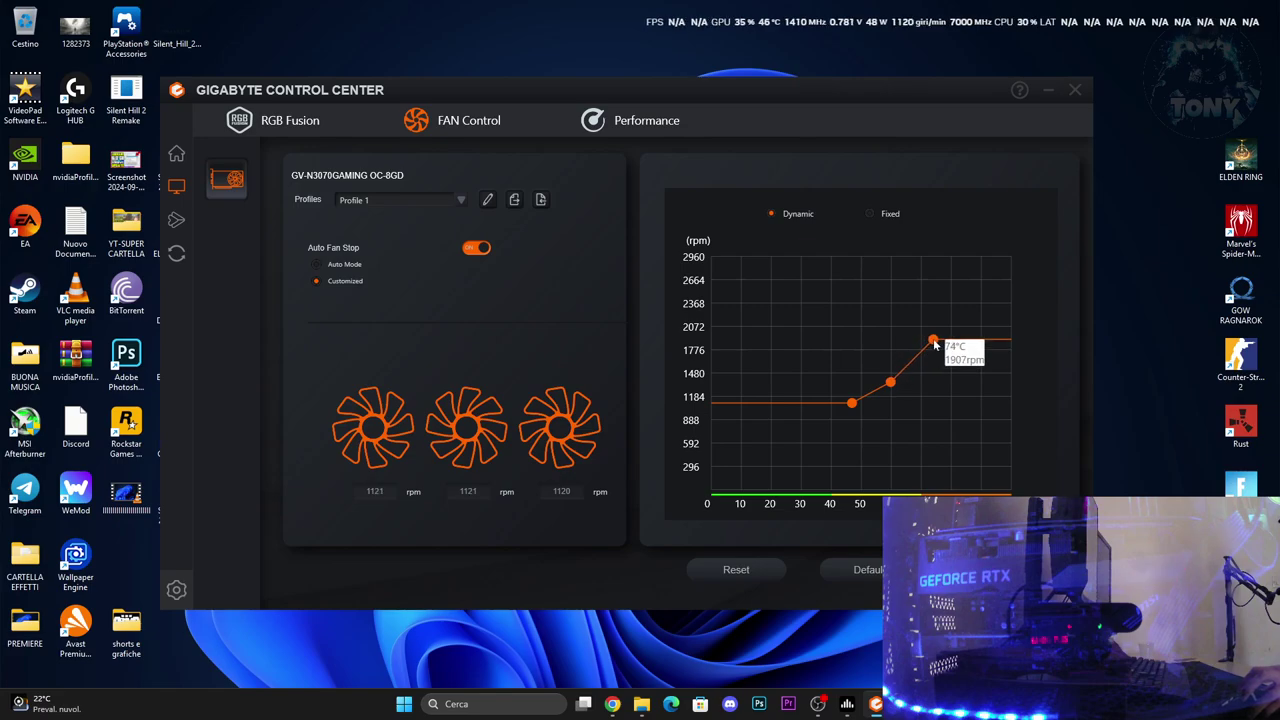
pyautogui.moveTo(852, 405)
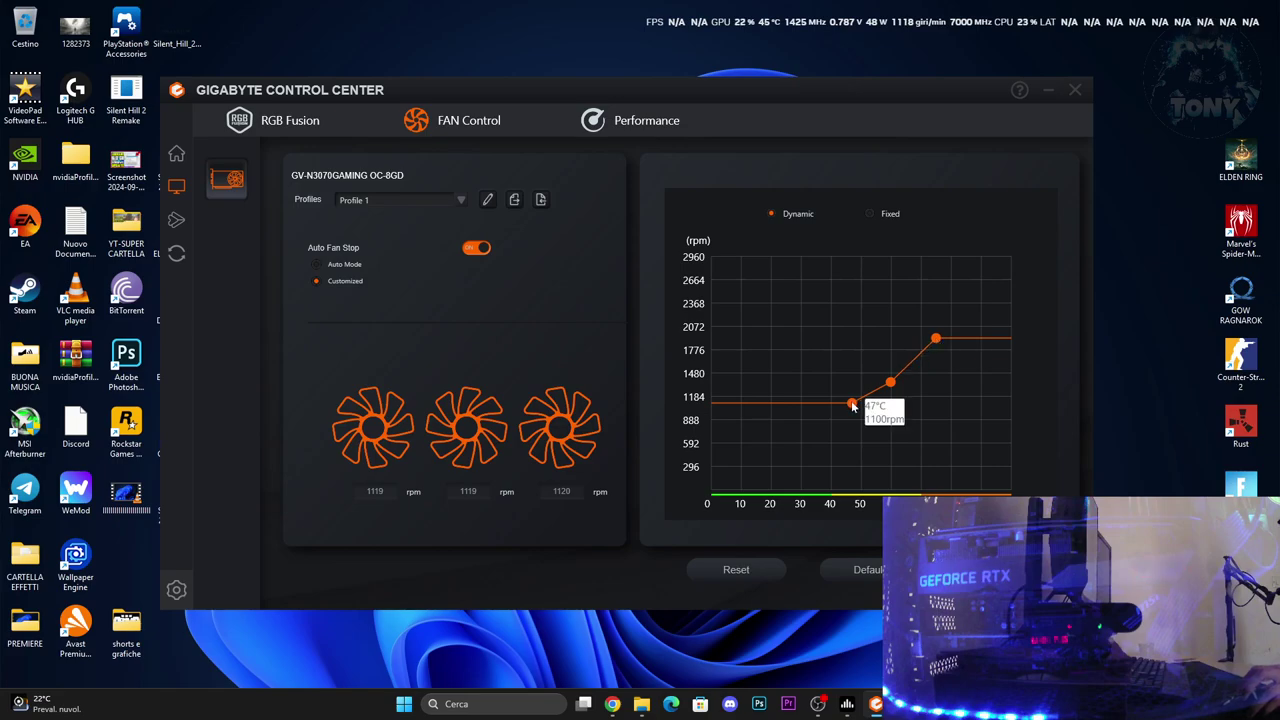
# Lower the fan curve's first point to 0 rpm at about 47 °C and its middle point to just below 1184 rpm at about 60 °C.
pyautogui.moveTo(852, 405); pyautogui.dragTo(851, 490)
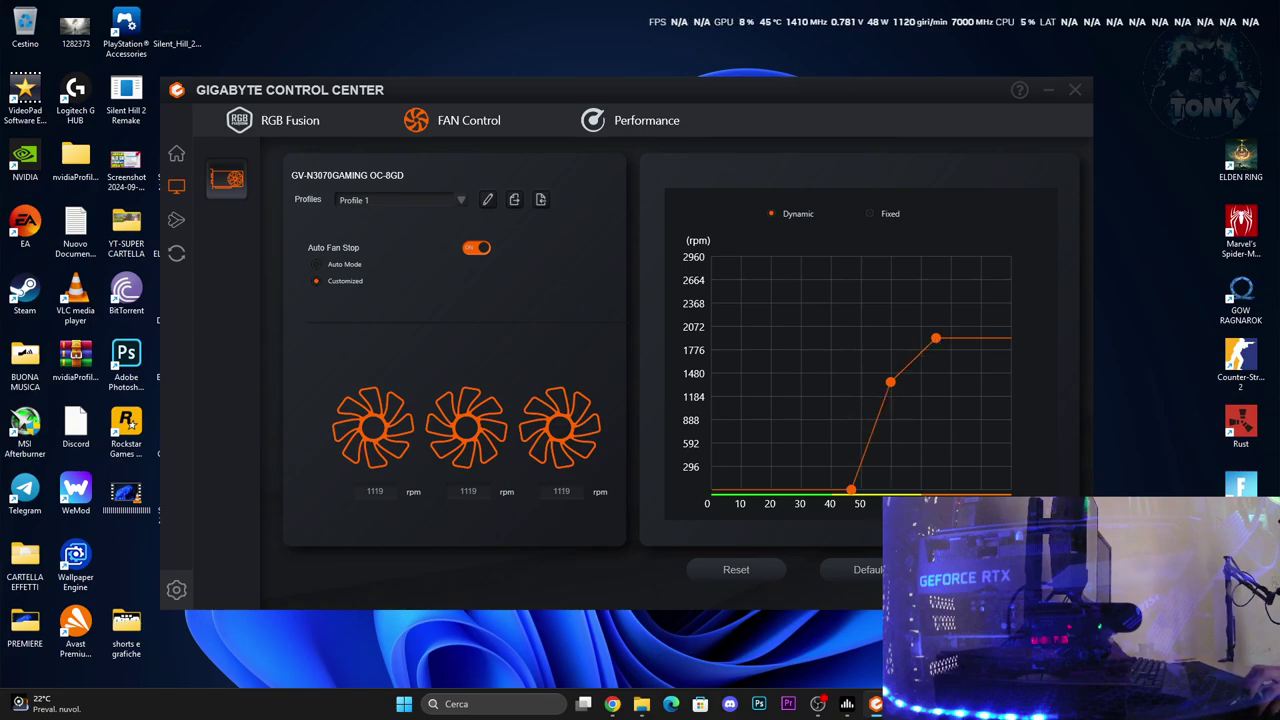
pyautogui.moveTo(893, 384)
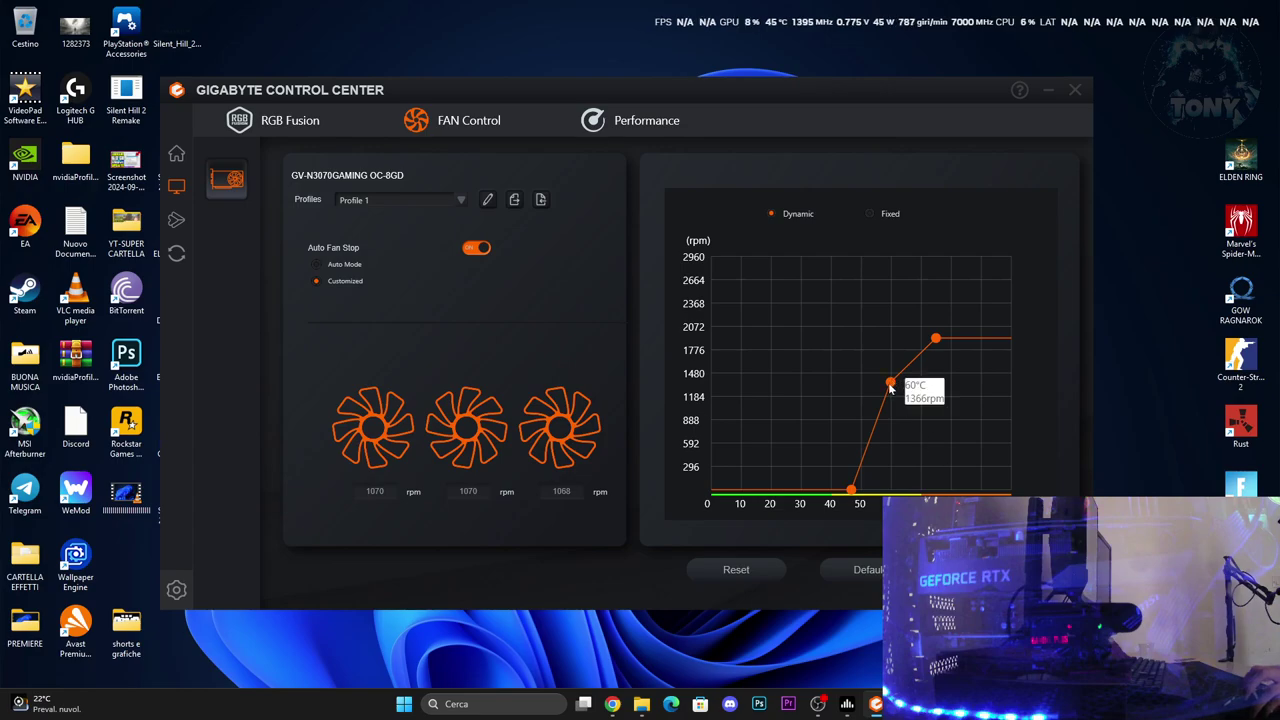
pyautogui.moveTo(890, 388); pyautogui.dragTo(894, 405)
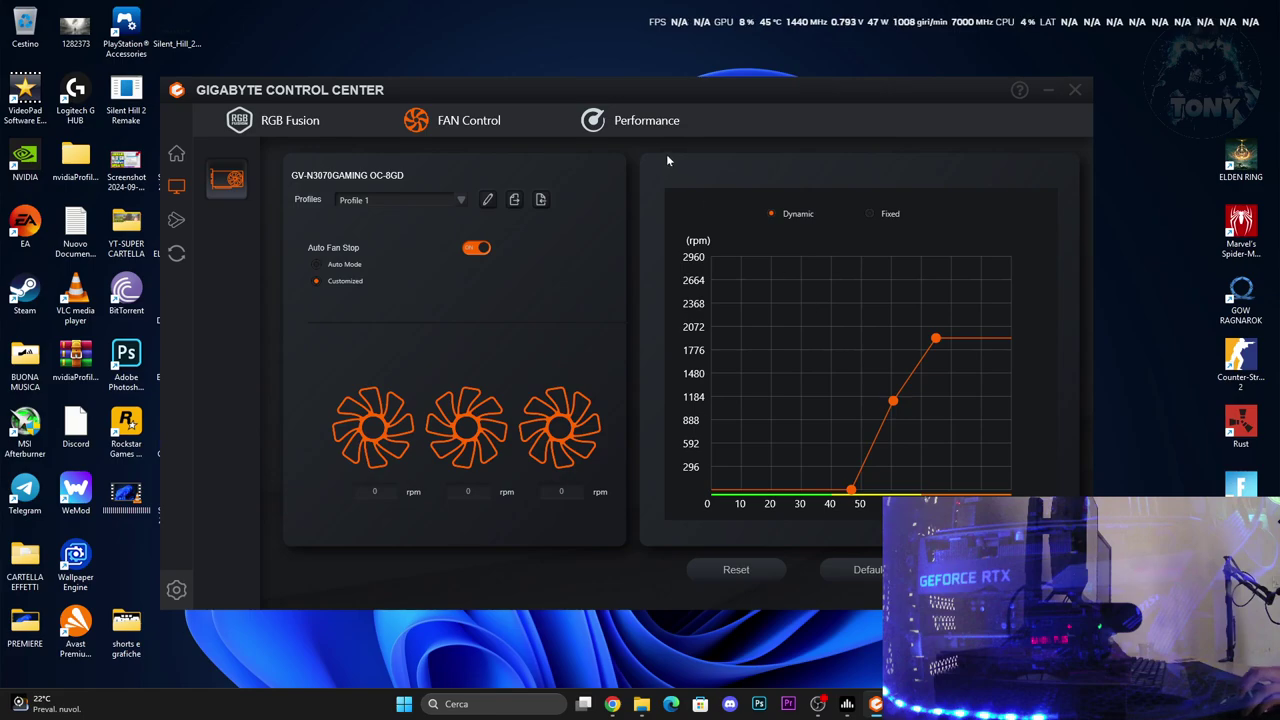
# Review the graphics card's performance settings and status, its RGB lighting and fan control settings, and the home overview of devices.
pyautogui.click(631, 120)
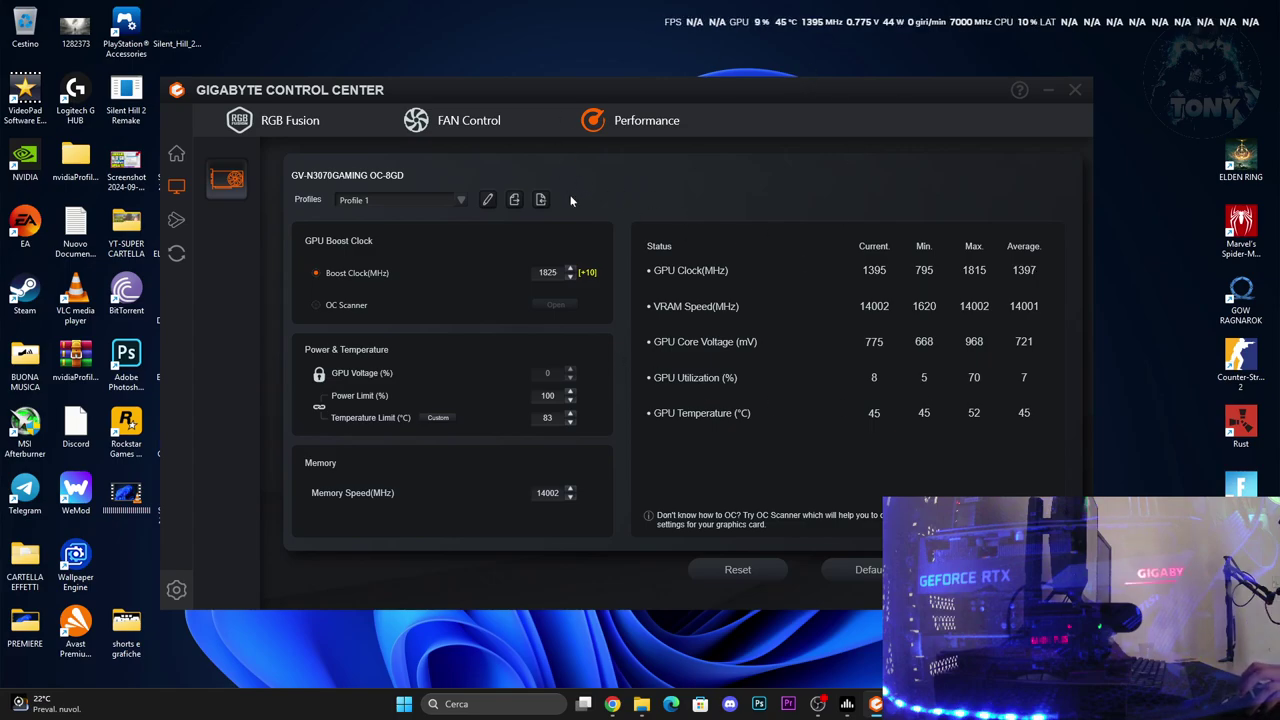
pyautogui.click(270, 120)
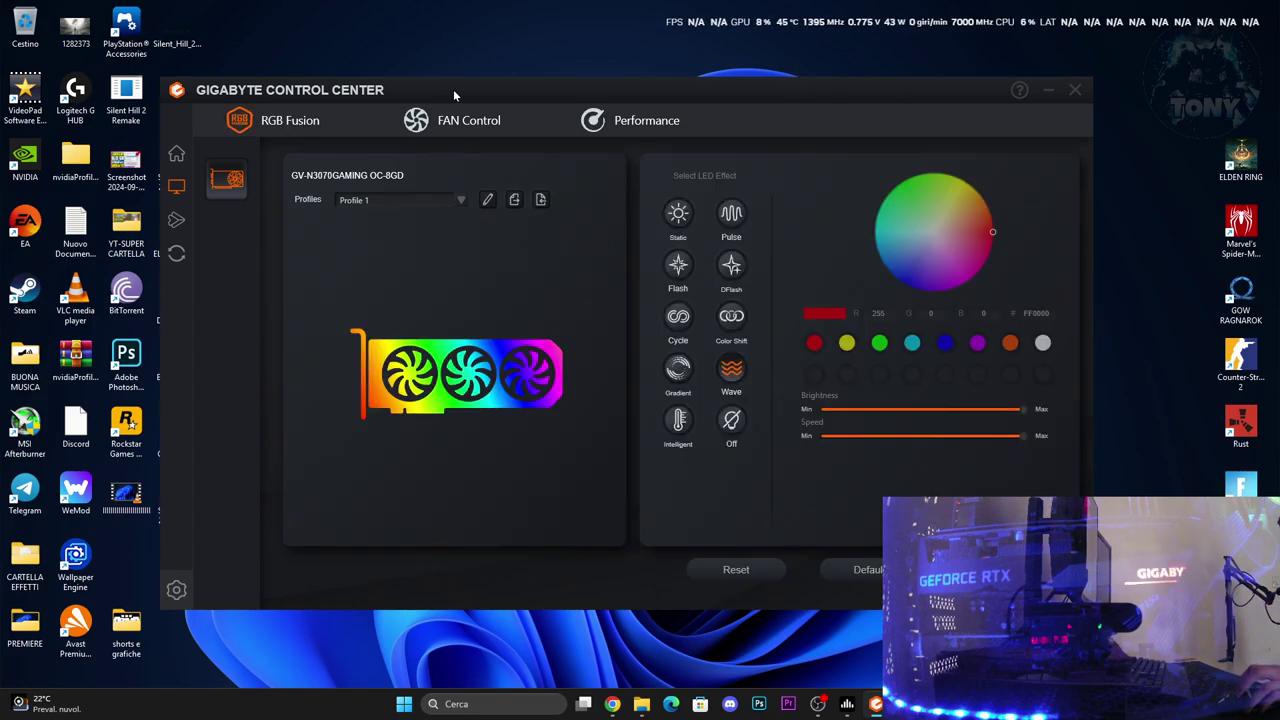
pyautogui.moveTo(453, 89); pyautogui.dragTo(479, 87)
pyautogui.click(657, 121)
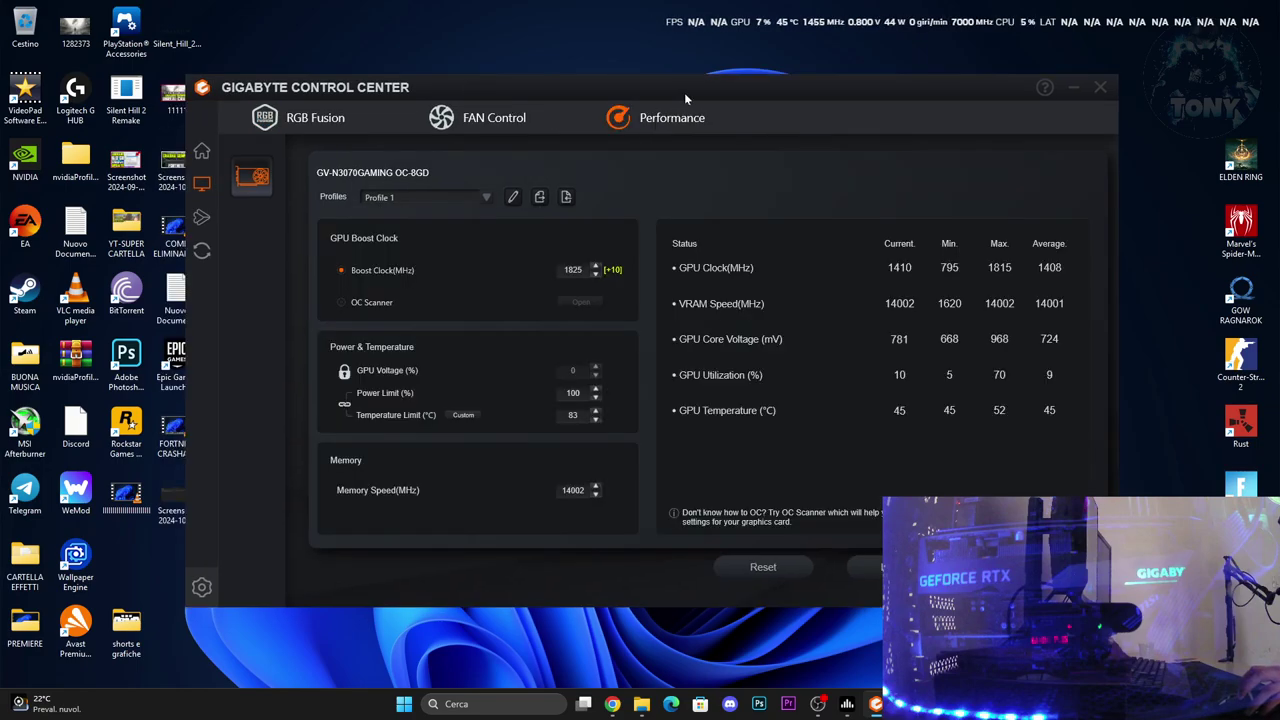
pyautogui.moveTo(684, 92); pyautogui.dragTo(668, 96)
pyautogui.click(462, 121)
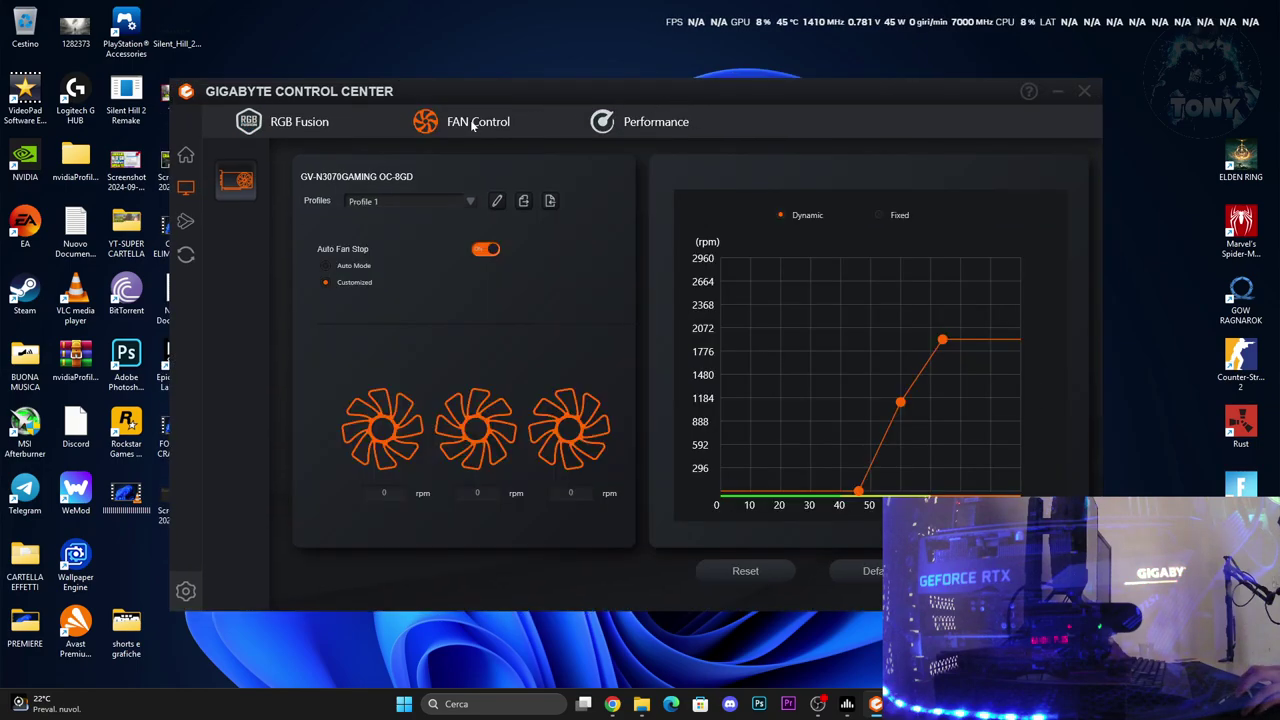
pyautogui.click(296, 120)
pyautogui.click(187, 156)
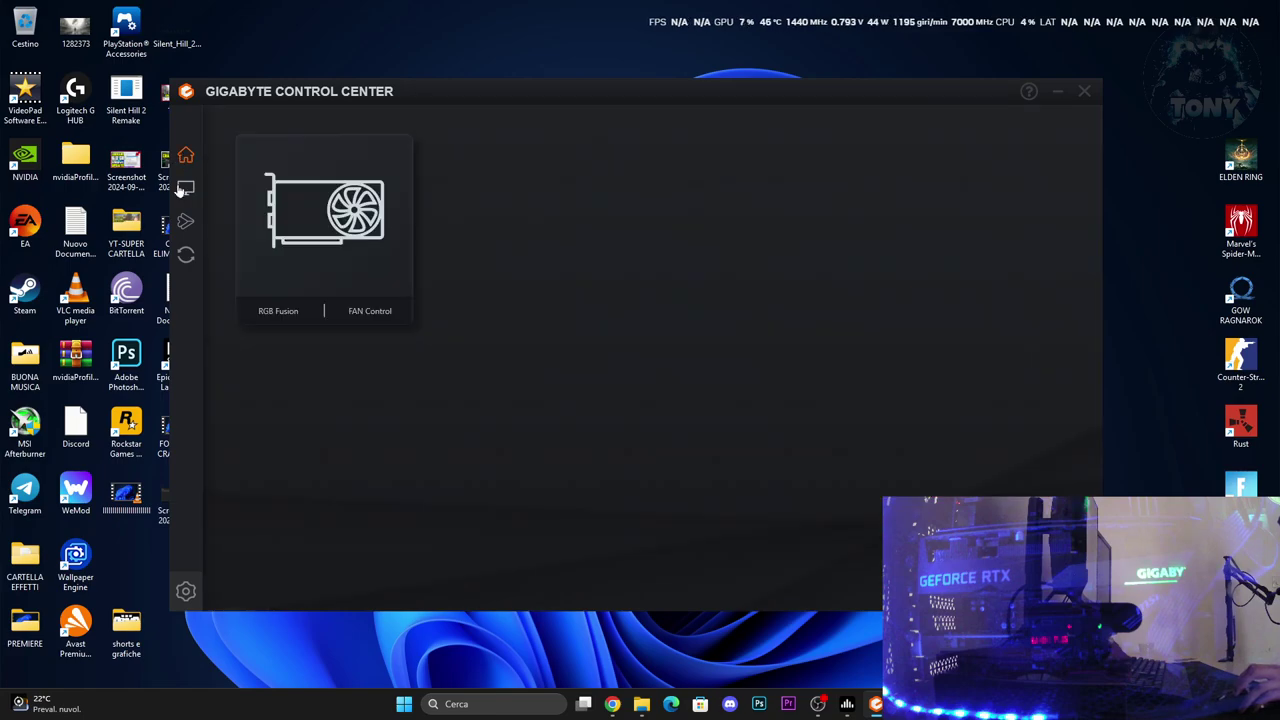
pyautogui.click(185, 188)
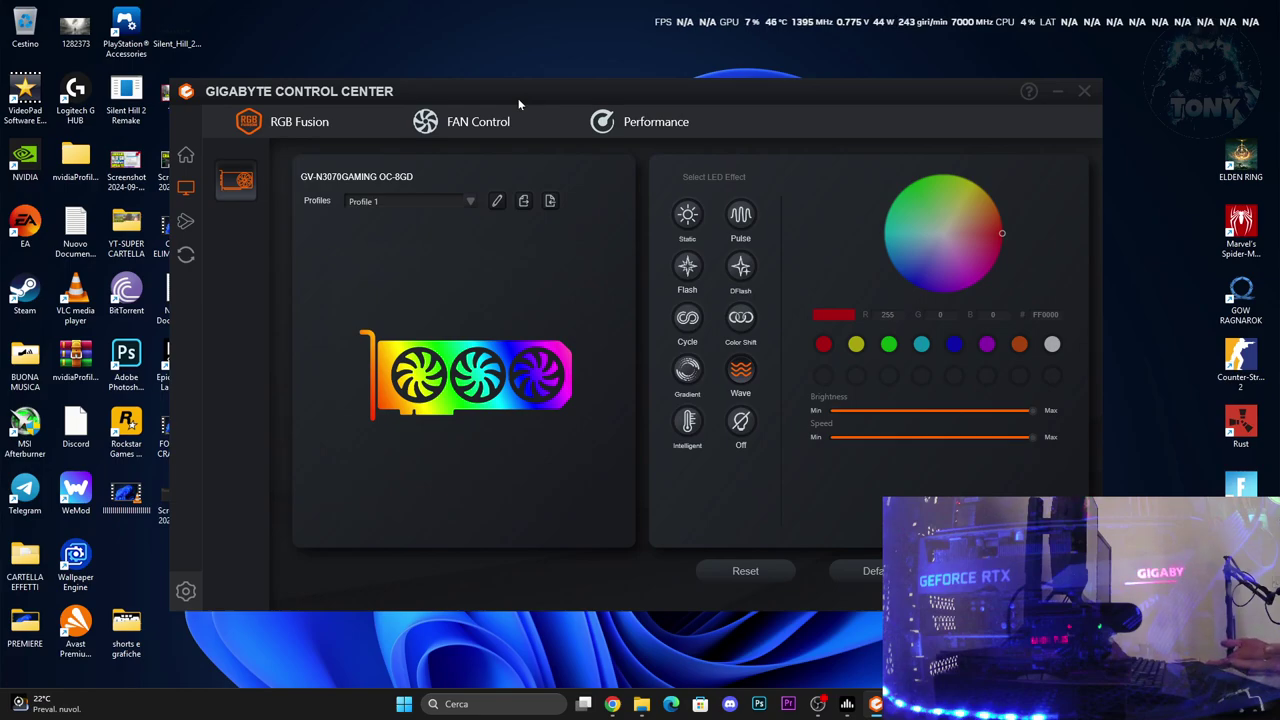
pyautogui.click(425, 123)
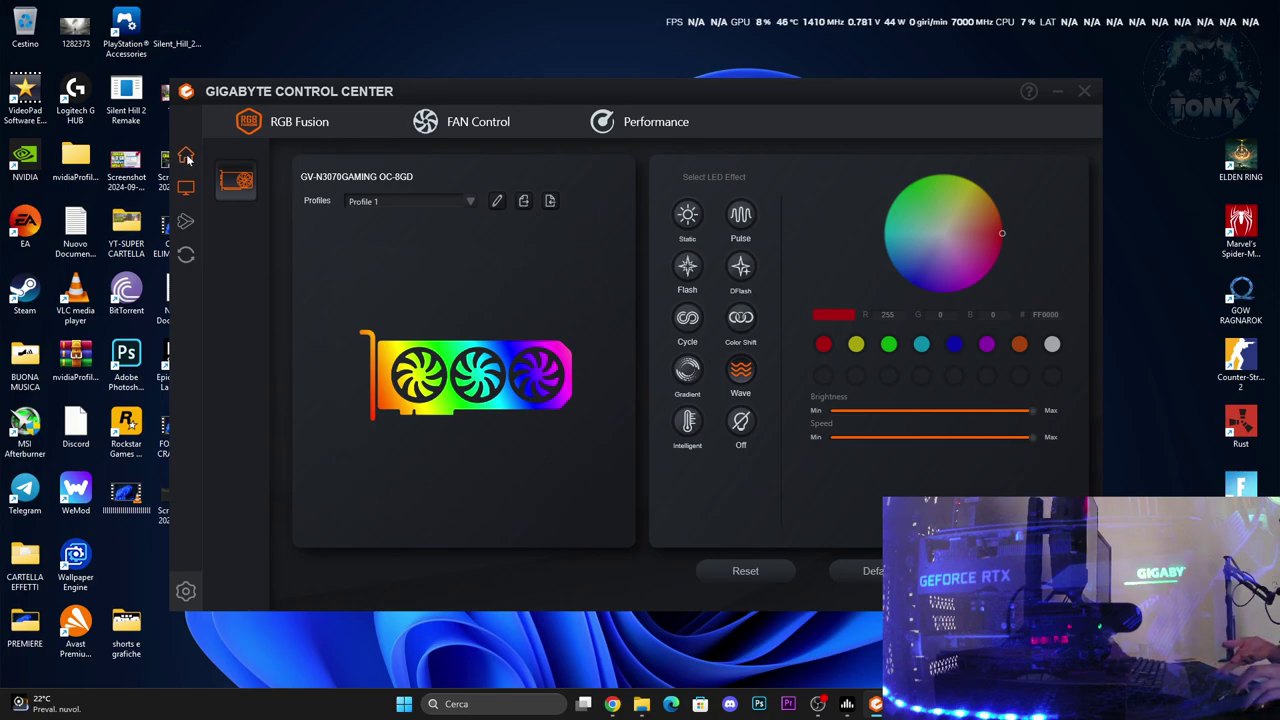